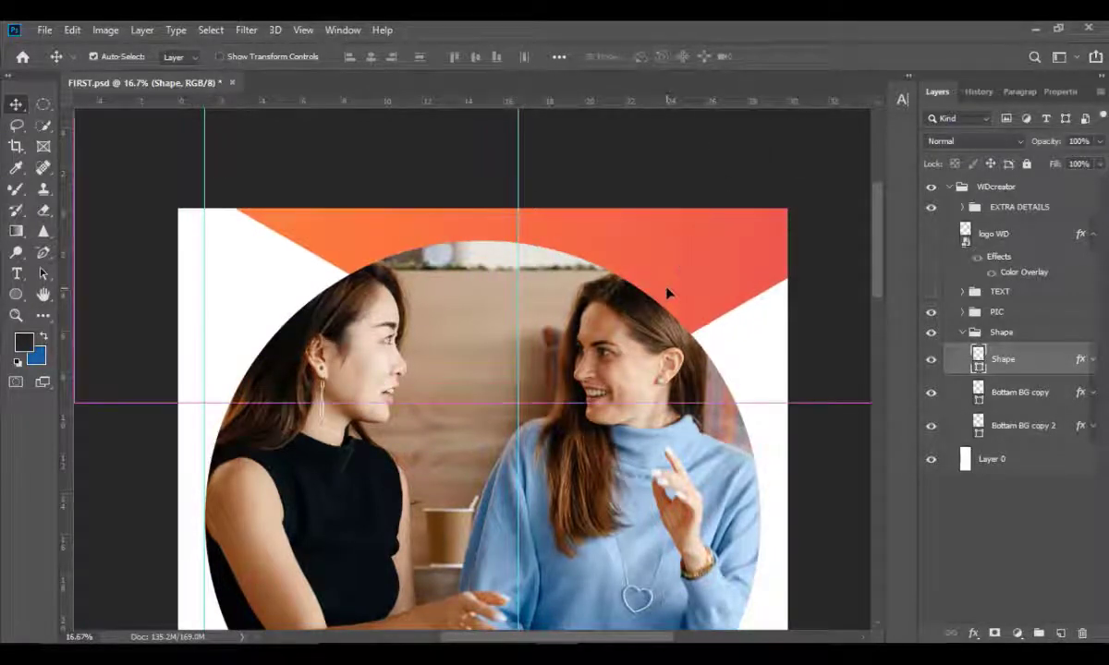
Step: Undo the last change to the orange-red gradient Shape behind the round photo
{"action": "key", "text": "ctrl+z"}
{"action": "left_click_drag", "start_coordinate": [677, 337], "coordinate": [747, 367]}
{"action": "scroll", "coordinate": [770, 453], "scroll_direction": "down", "scroll_amount": 10}
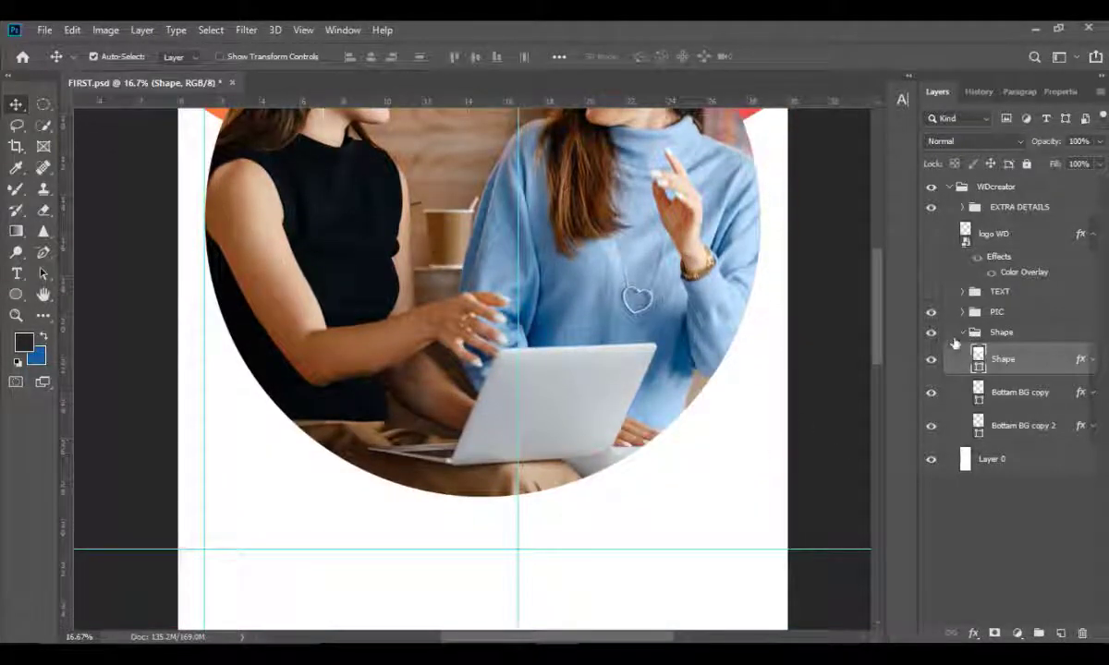
Step: Collapse the Shape group and make the TEXT group visible on the flyer
{"action": "left_click", "coordinate": [961, 333]}
{"action": "left_click", "coordinate": [961, 291]}
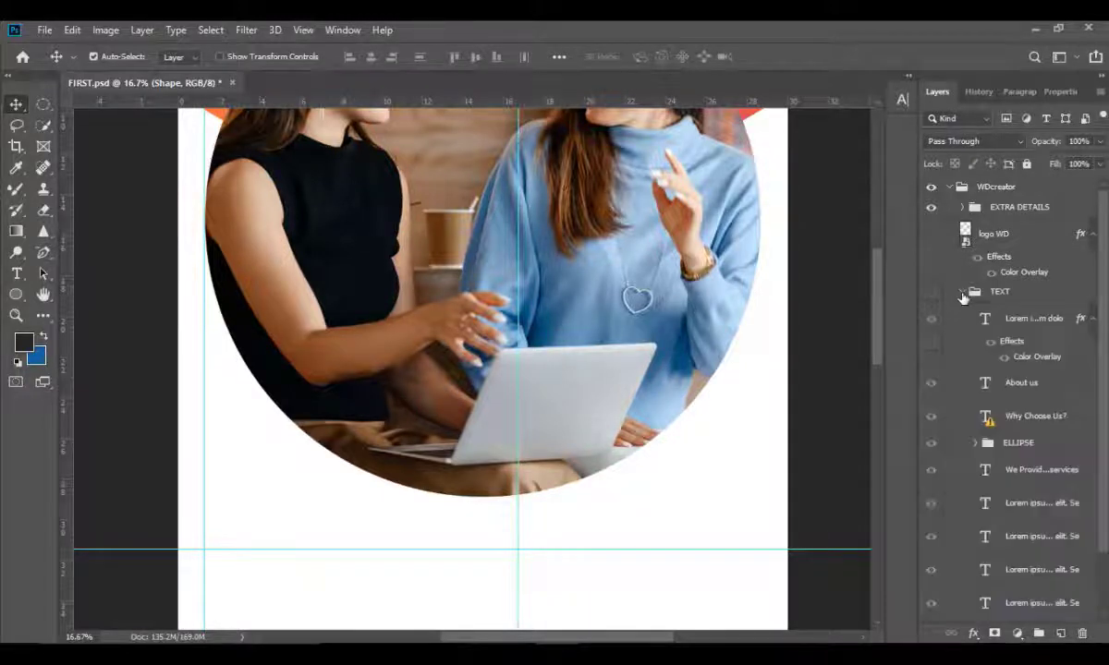
{"action": "left_click", "coordinate": [962, 291]}
{"action": "scroll", "coordinate": [628, 532], "scroll_direction": "down", "scroll_amount": 10}
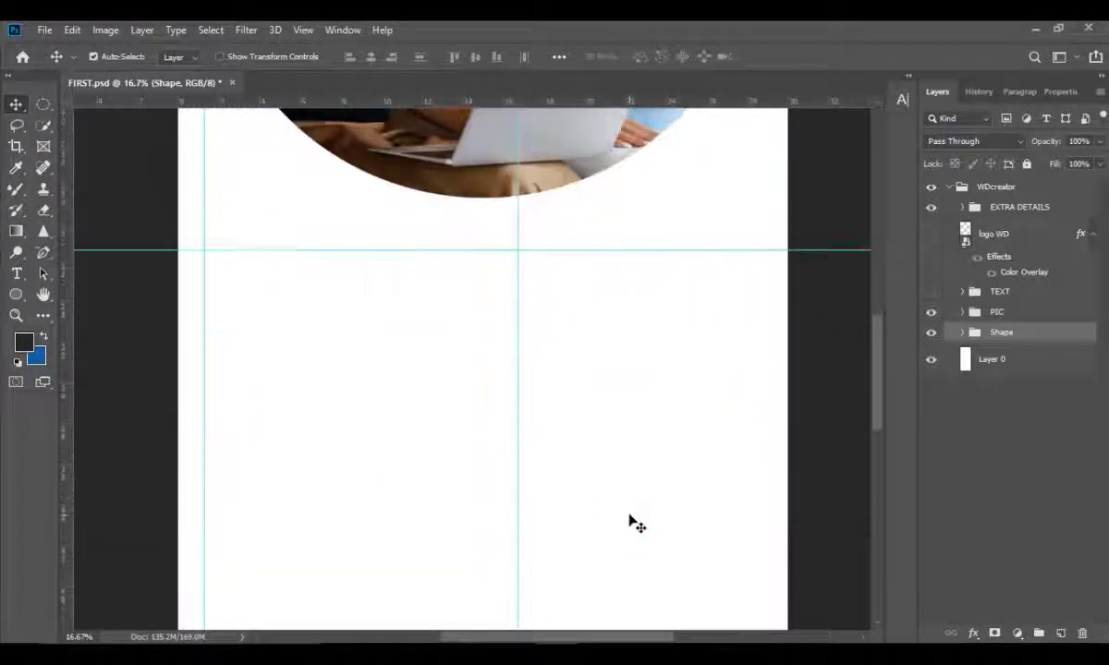
{"action": "left_click", "coordinate": [930, 292]}
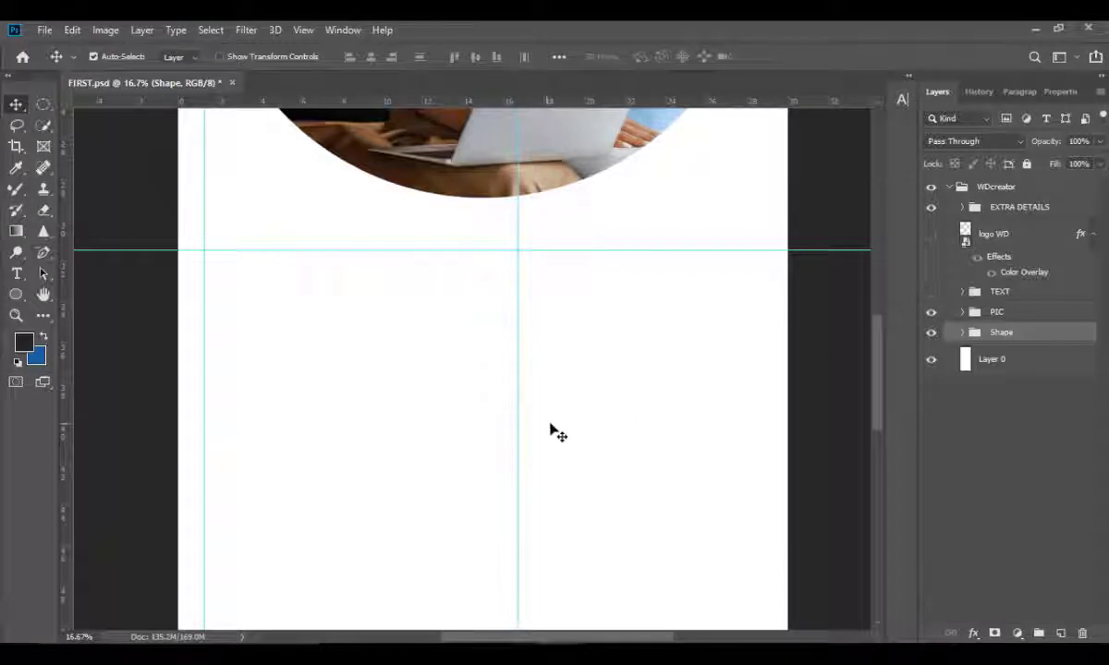
{"action": "left_click", "coordinate": [931, 292]}
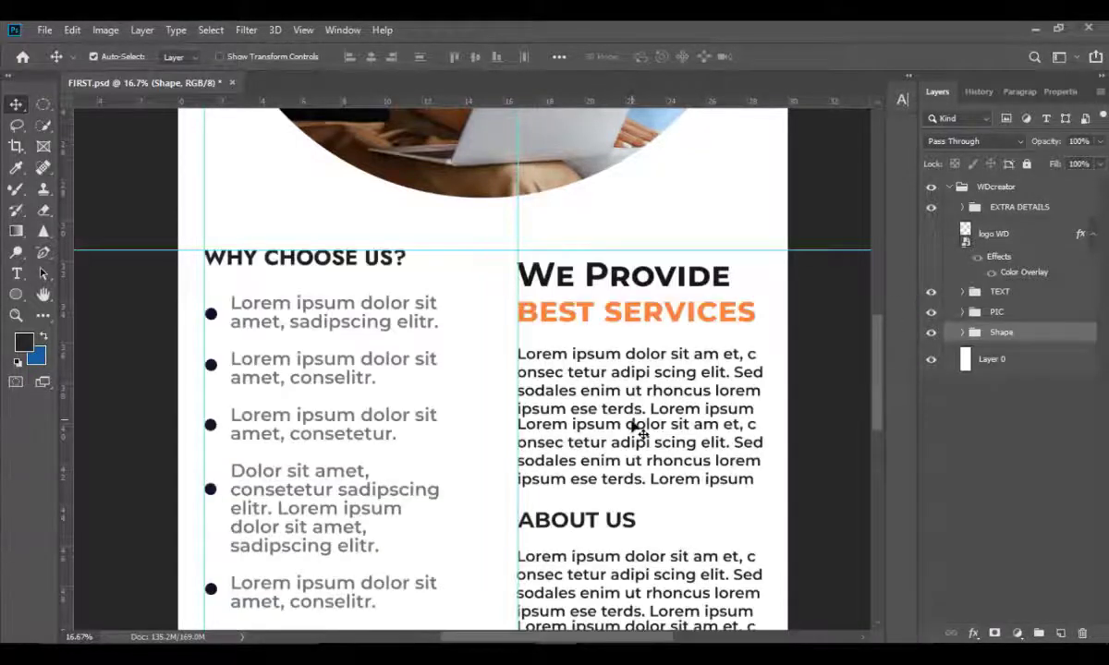
Step: Set the second paragraph under the BEST SERVICES heading to Montserrat Regular
{"action": "scroll", "coordinate": [635, 429], "scroll_direction": "down", "scroll_amount": 5}
{"action": "scroll", "coordinate": [571, 452], "scroll_direction": "up", "scroll_amount": 2}
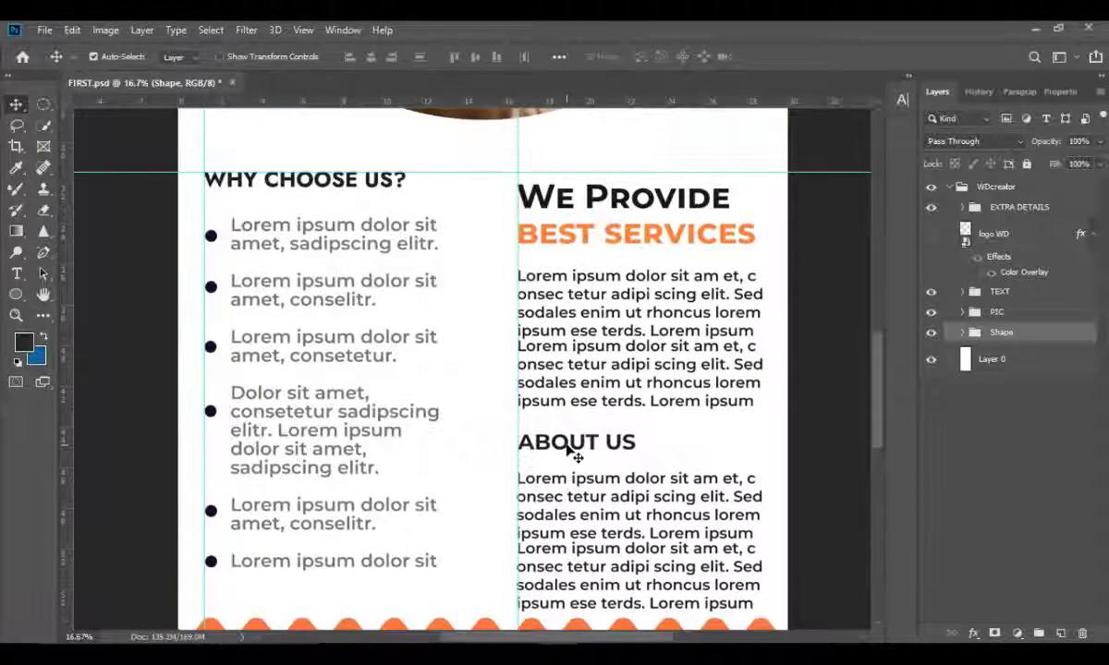
{"action": "scroll", "coordinate": [571, 451], "scroll_direction": "up", "scroll_amount": 1}
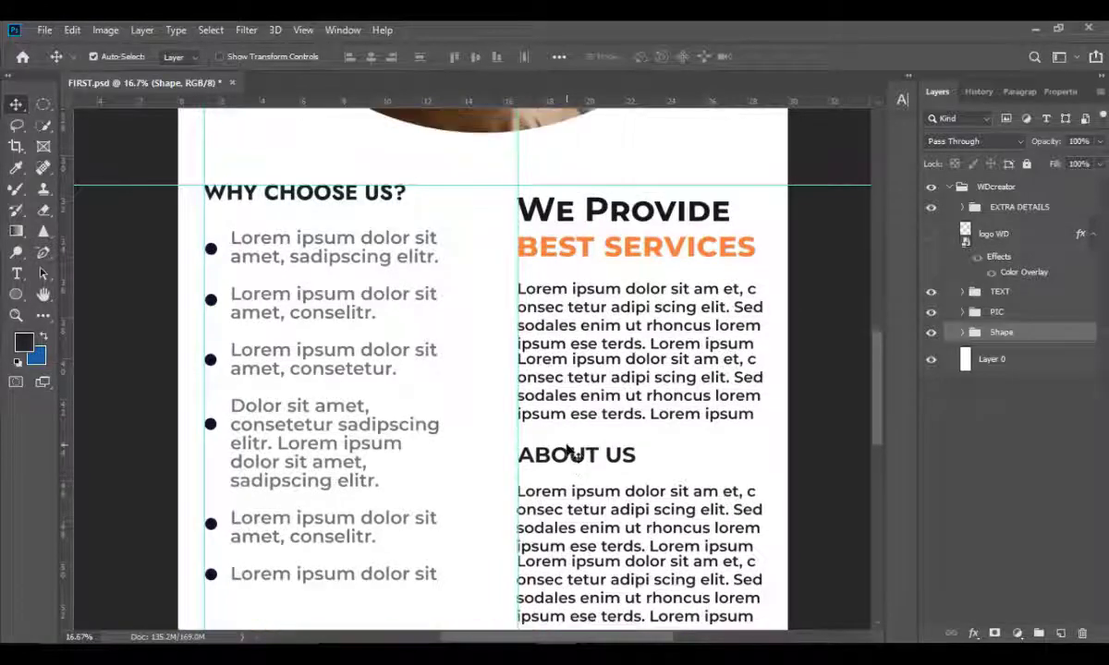
{"action": "scroll", "coordinate": [571, 450], "scroll_direction": "down", "scroll_amount": 1}
{"action": "left_click", "coordinate": [656, 399]}
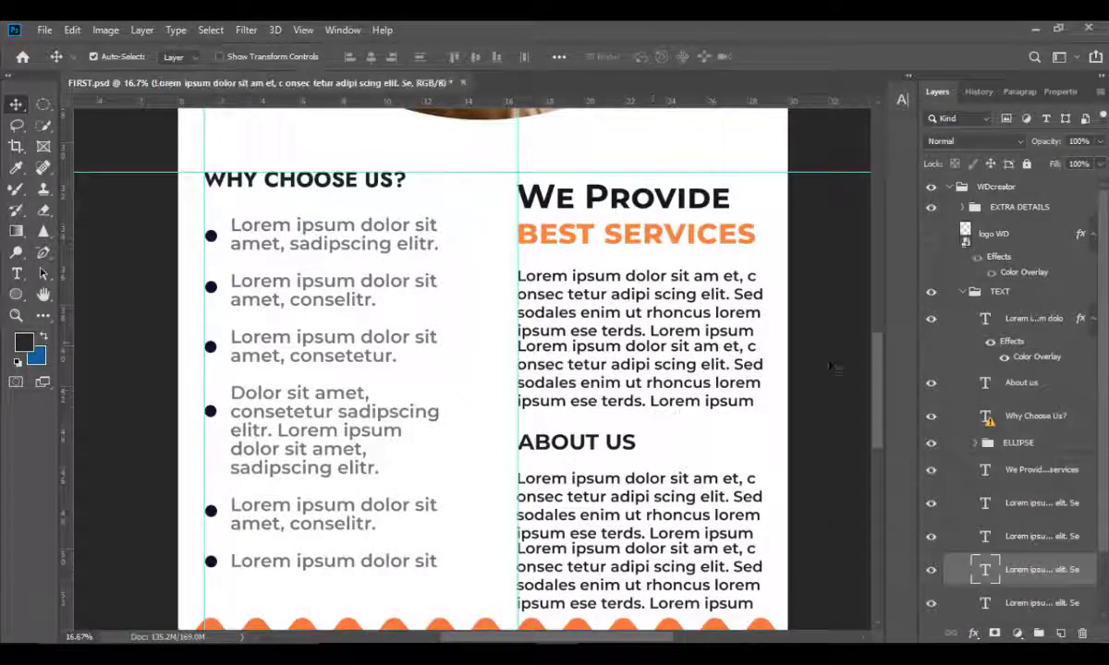
{"action": "left_click", "coordinate": [902, 99]}
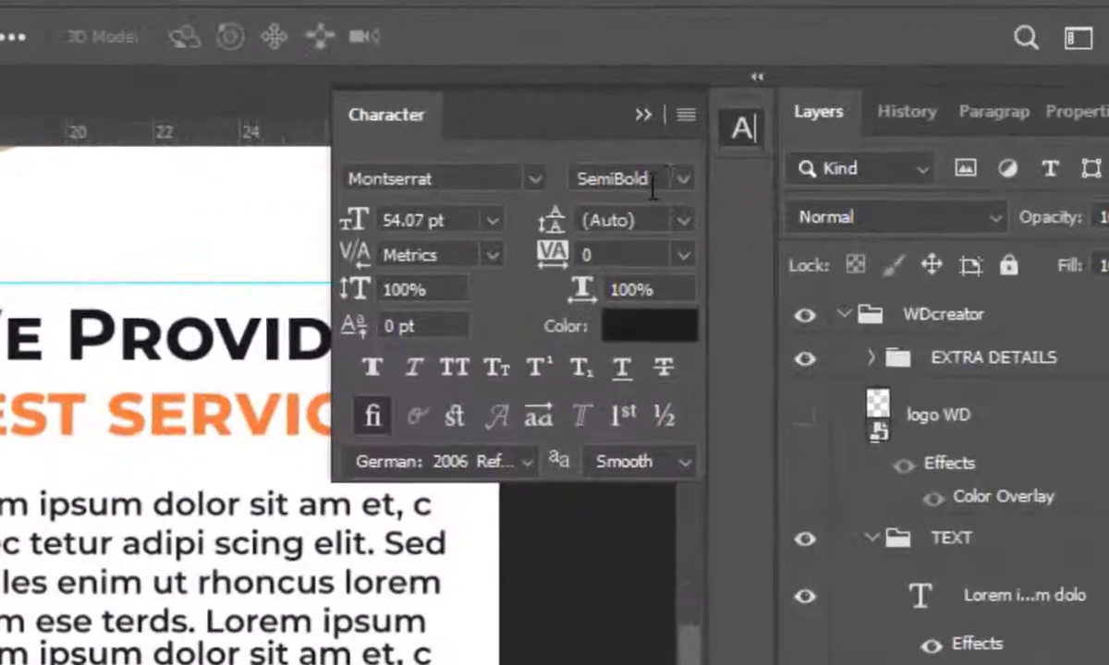
{"action": "left_click", "coordinate": [683, 179]}
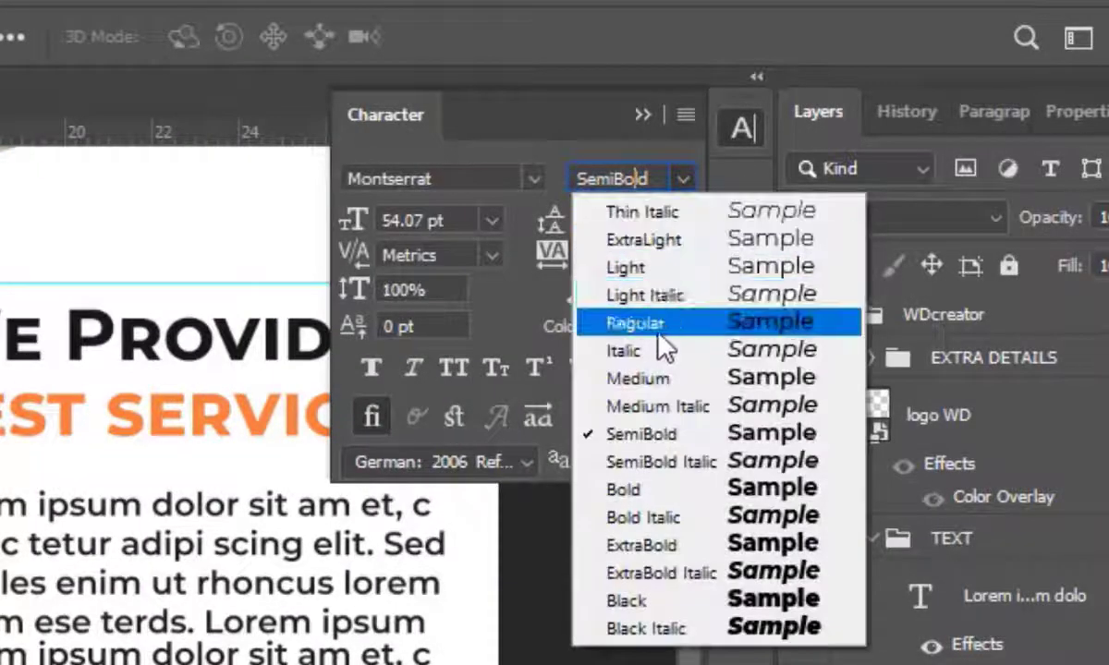
{"action": "left_click", "coordinate": [686, 268]}
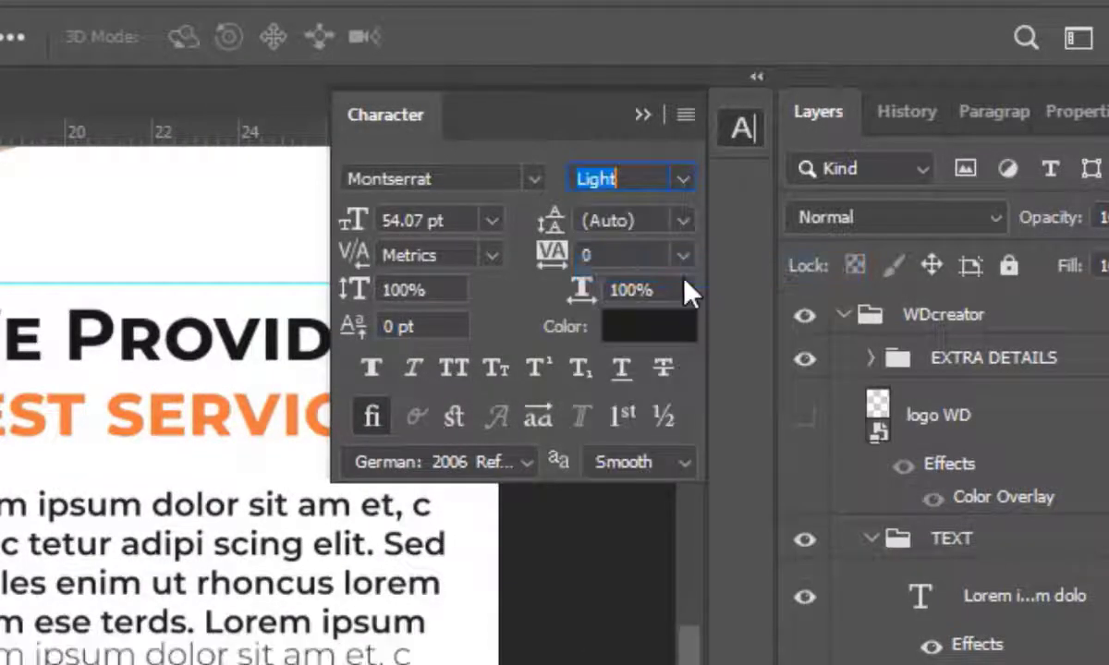
{"action": "left_click", "coordinate": [683, 180]}
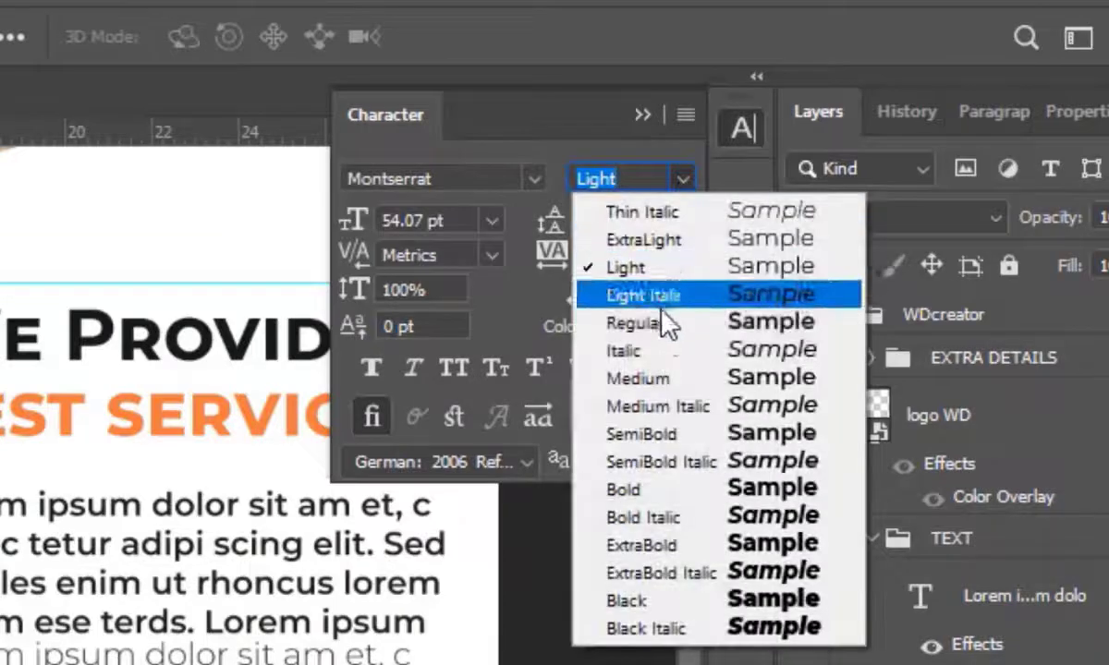
{"action": "left_click", "coordinate": [665, 325]}
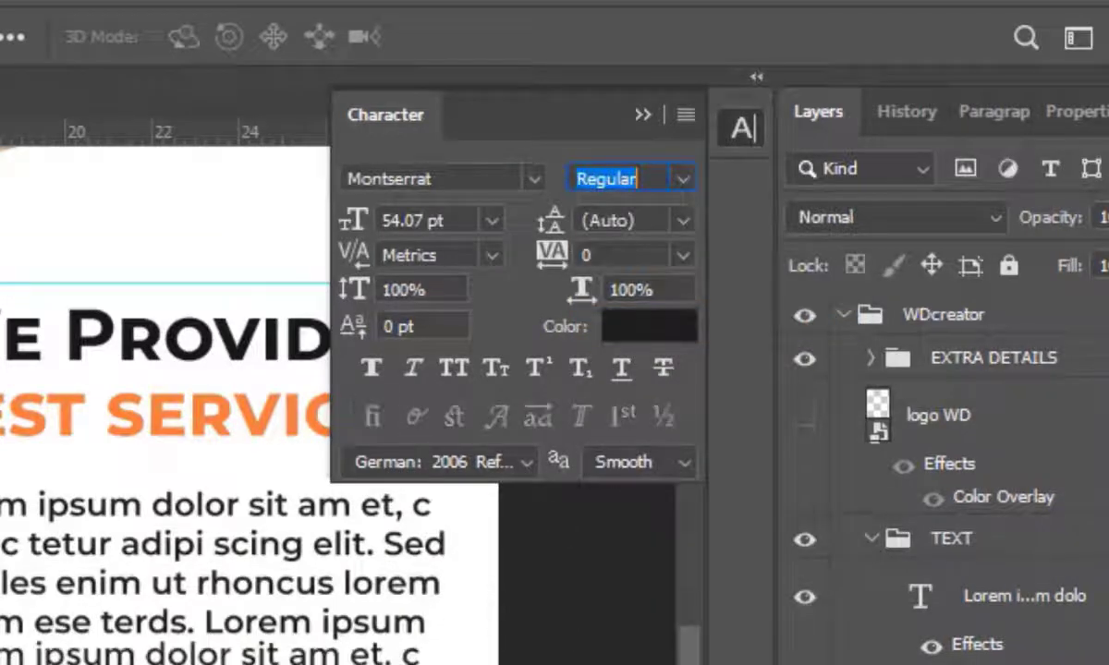
Step: Set the first paragraph under the BEST SERVICES heading to the Regular font style
{"action": "left_click", "coordinate": [679, 179]}
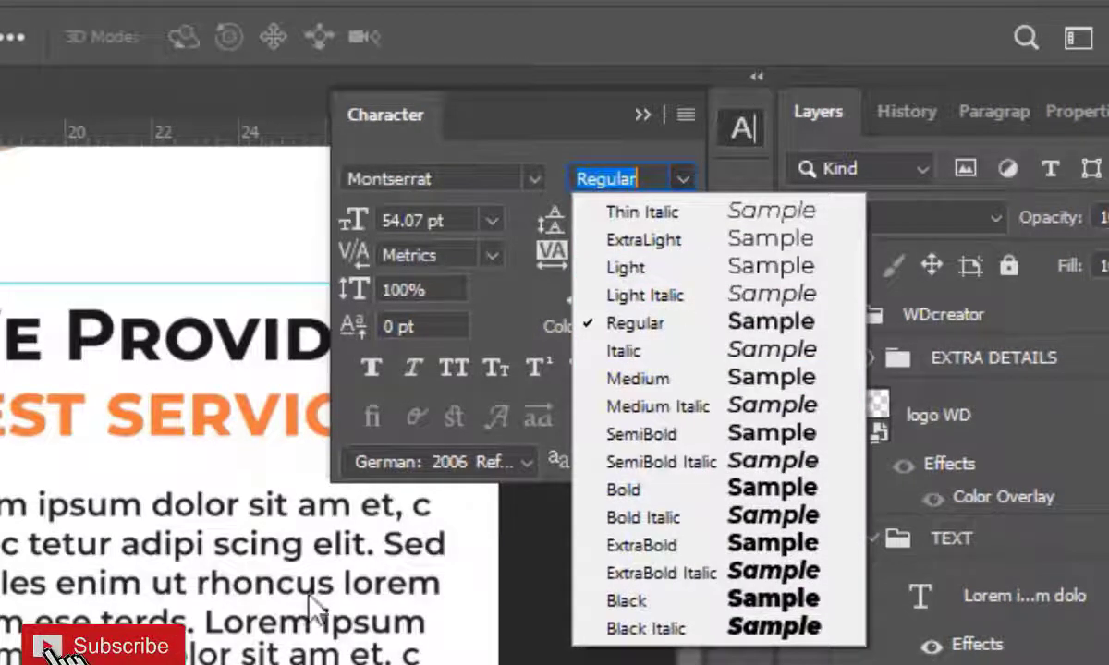
{"action": "left_click", "coordinate": [638, 433]}
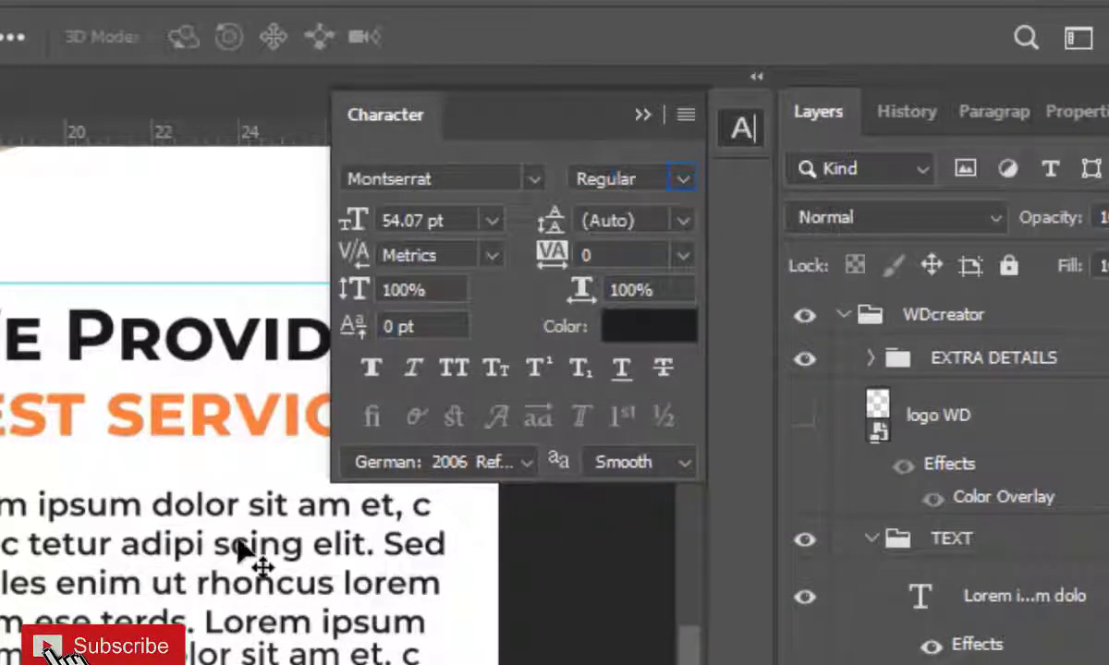
{"action": "left_click", "coordinate": [684, 180]}
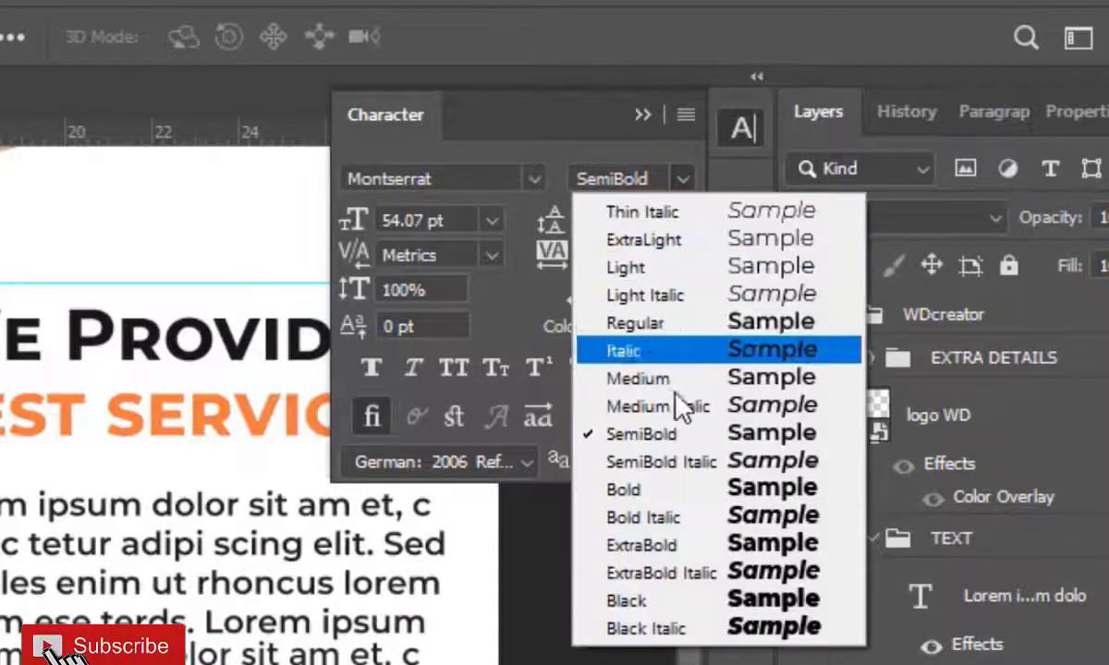
{"action": "left_click", "coordinate": [676, 323]}
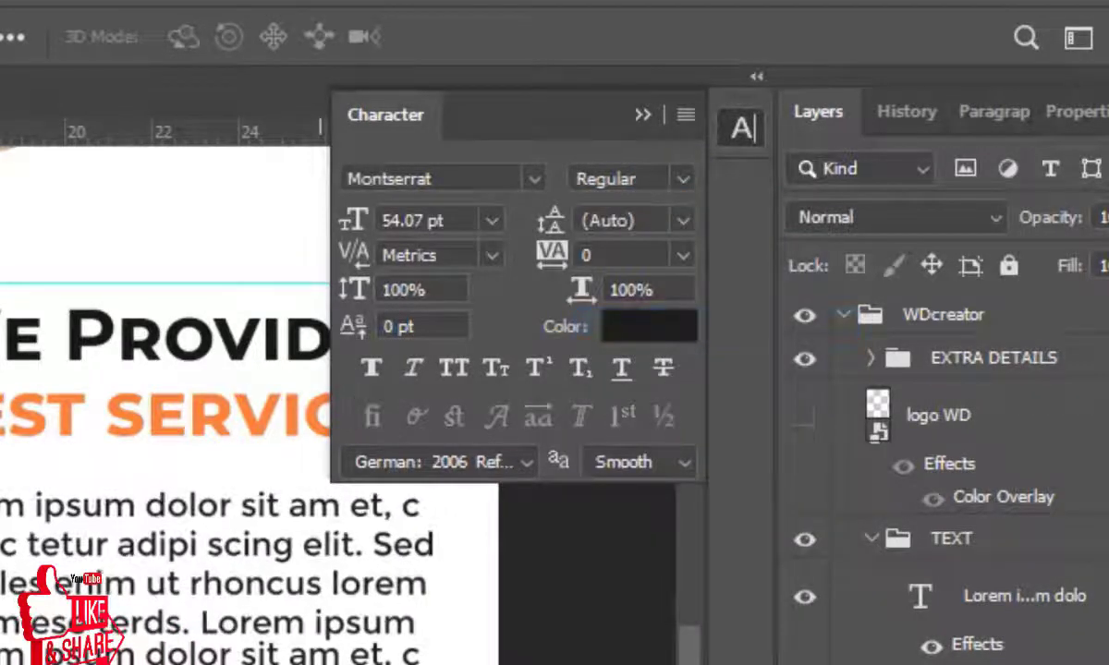
Step: Set both paragraphs under the ABOUT US heading to the Regular font style
{"action": "key", "text": "ctrl+z"}
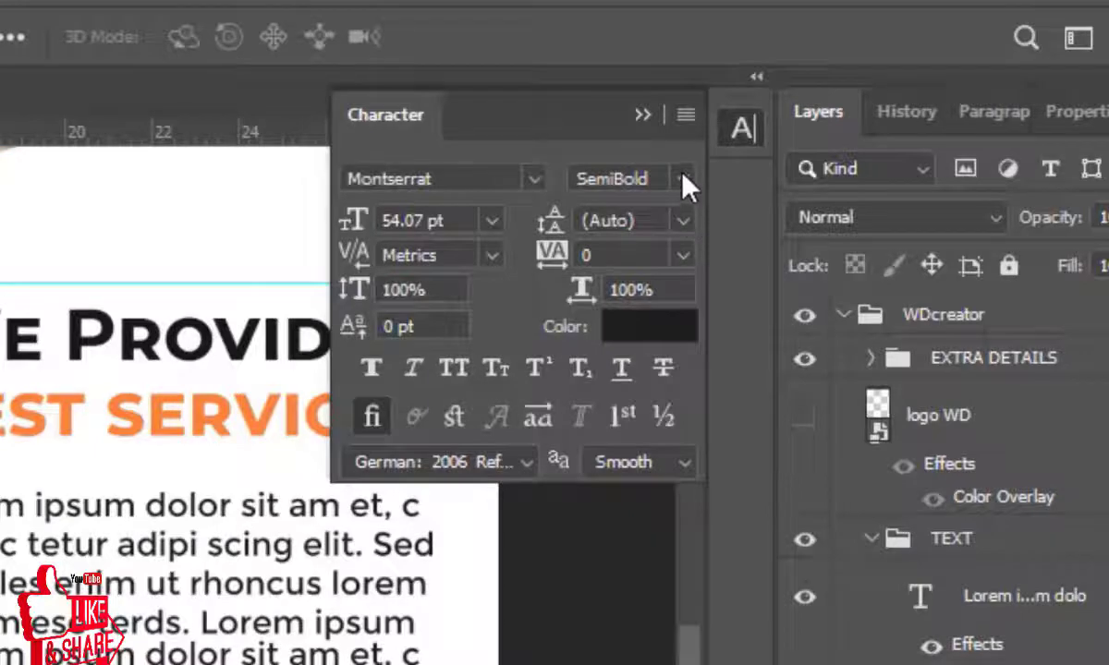
{"action": "left_click", "coordinate": [685, 181]}
{"action": "left_click", "coordinate": [606, 320]}
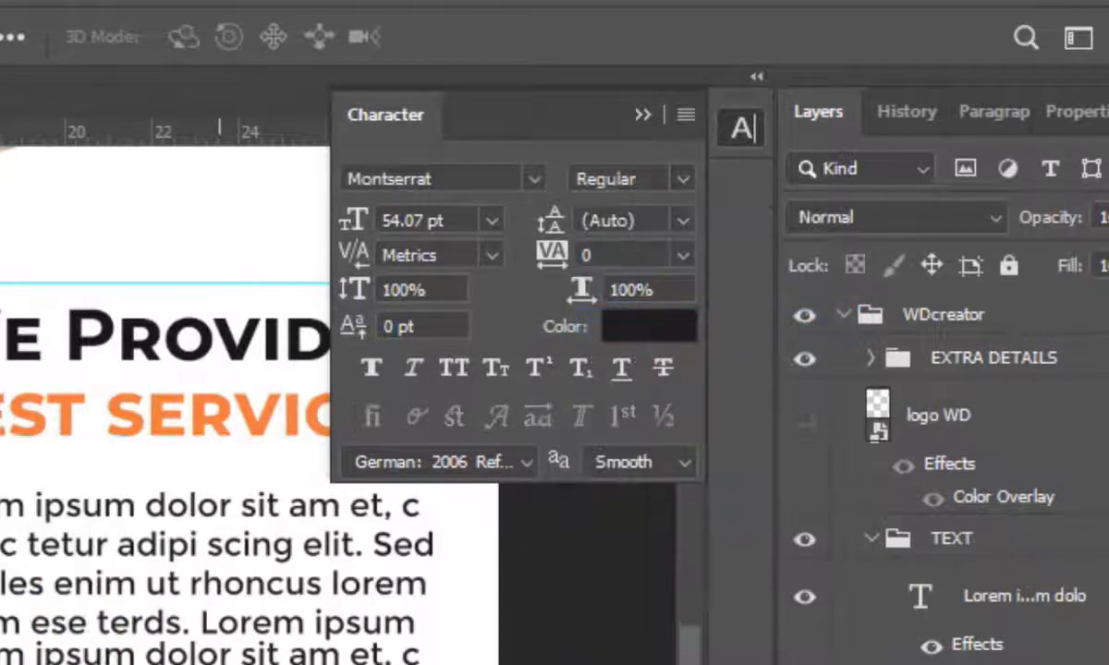
{"action": "key", "text": "ctrl+z"}
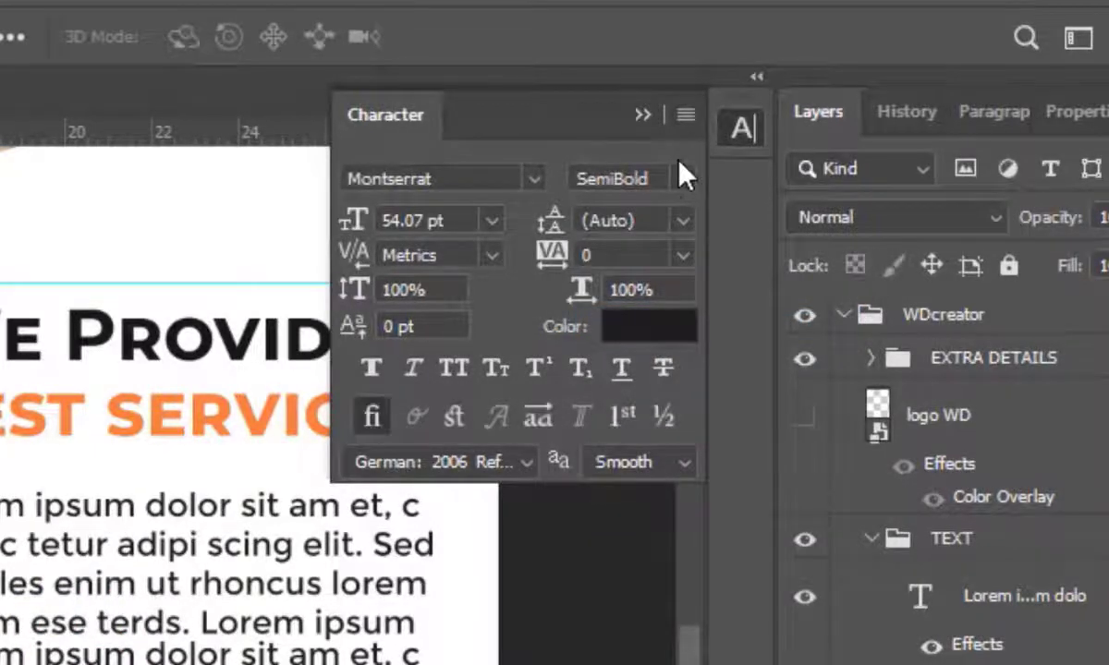
{"action": "left_click", "coordinate": [683, 178]}
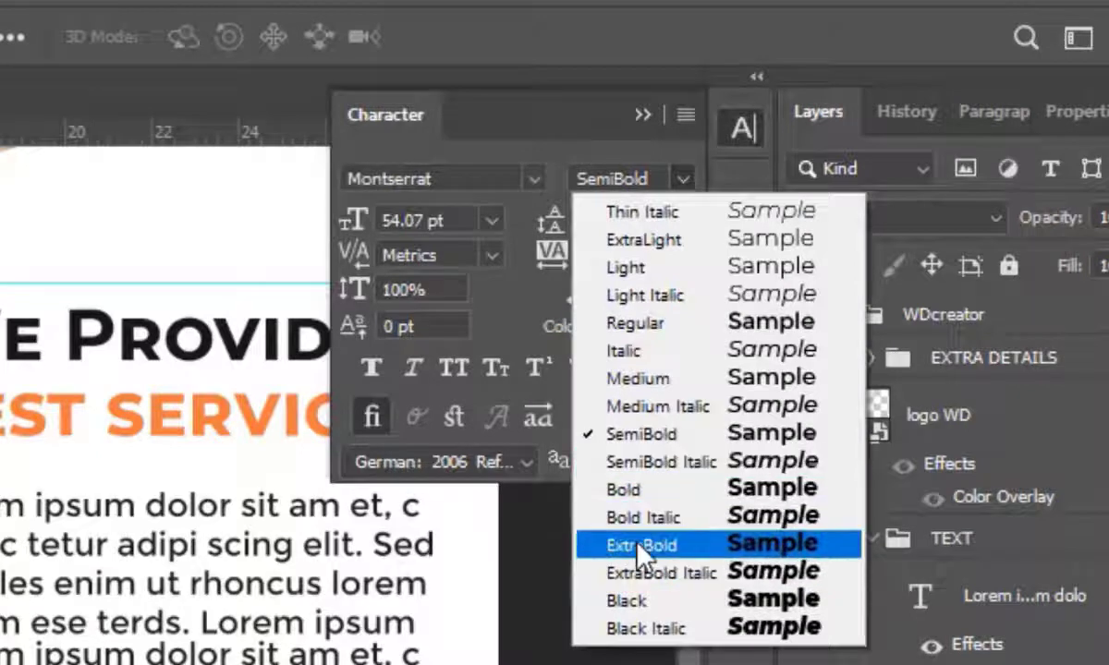
{"action": "left_click", "coordinate": [688, 323]}
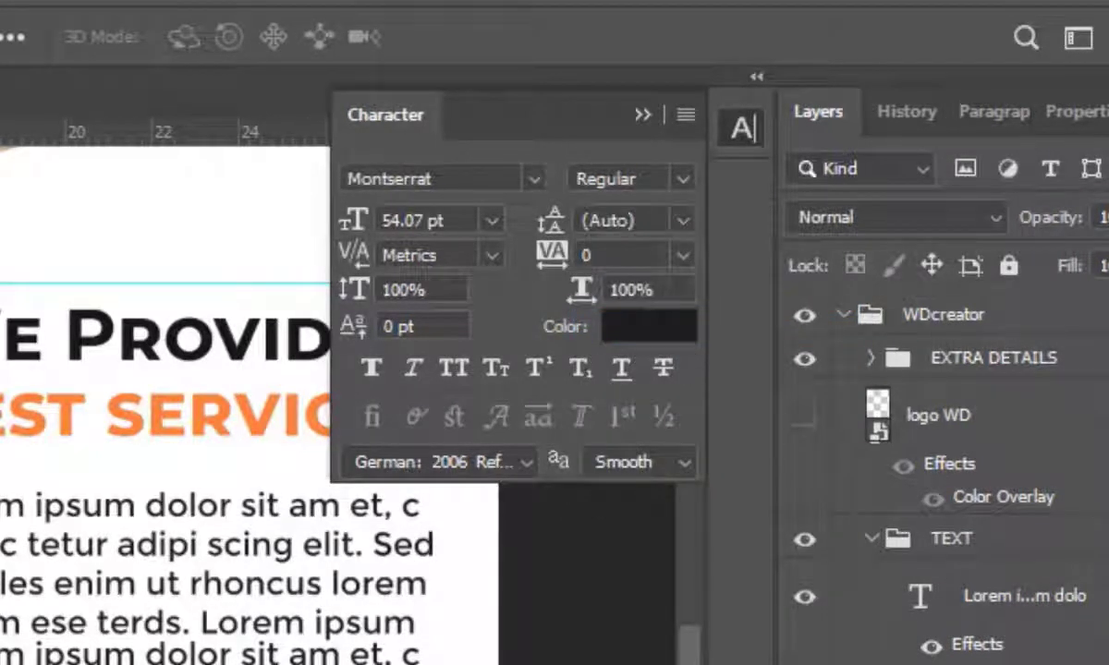
Step: Set the bulleted list text under WHY CHOOSE US? to the Regular font style
{"action": "key", "text": "ctrl+z"}
{"action": "key", "text": "ctrl+z"}
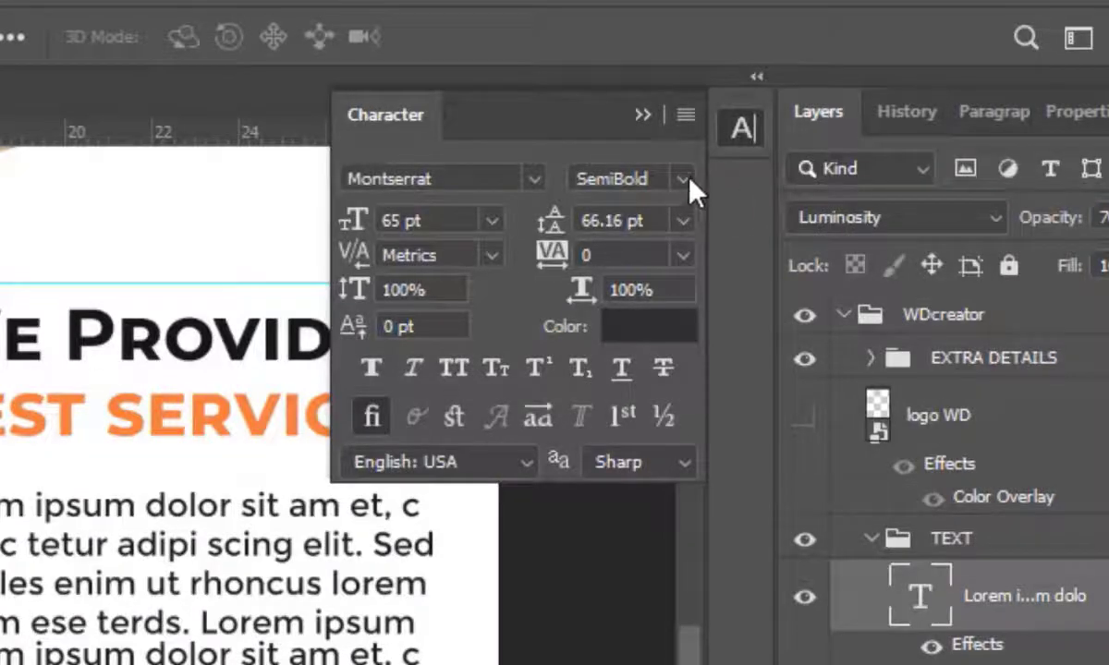
{"action": "left_click", "coordinate": [689, 180]}
{"action": "left_click", "coordinate": [674, 325]}
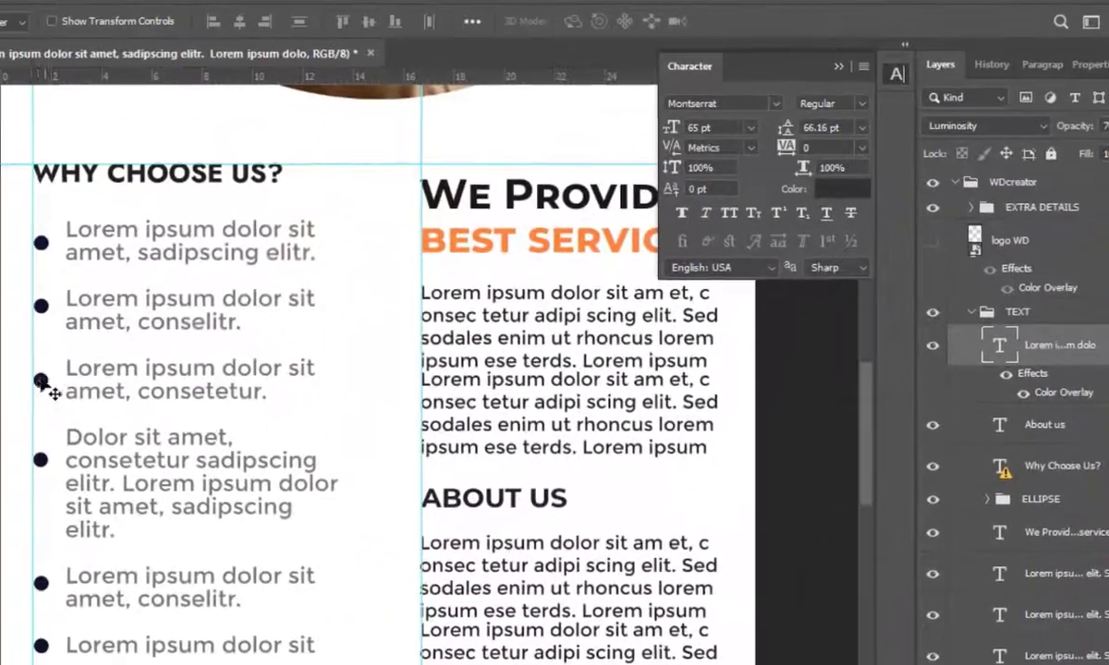
Step: Select a bullet dot to locate its layer, and collapse the ELLIPSE and TEXT groups
{"action": "left_click", "coordinate": [47, 376]}
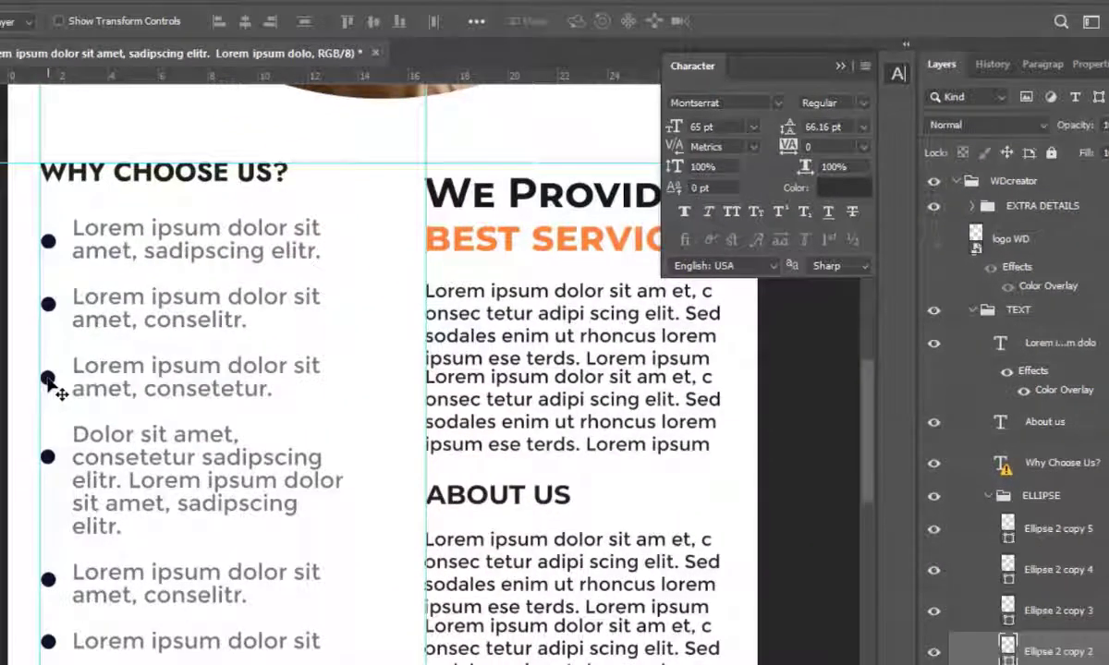
{"action": "left_click", "coordinate": [992, 498]}
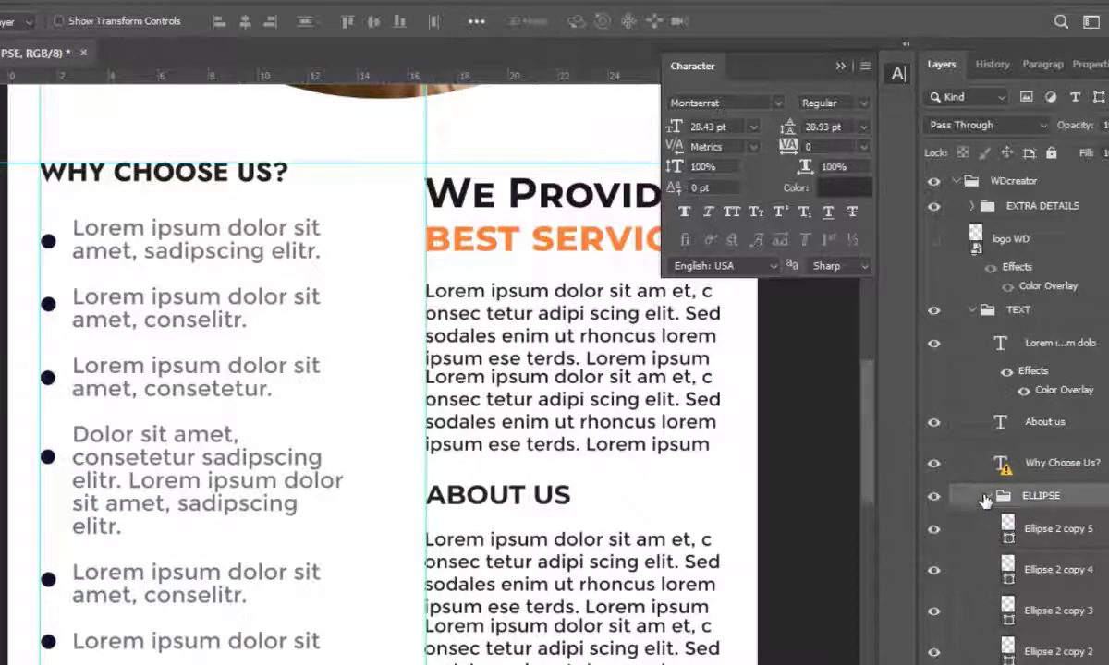
{"action": "left_click", "coordinate": [988, 500]}
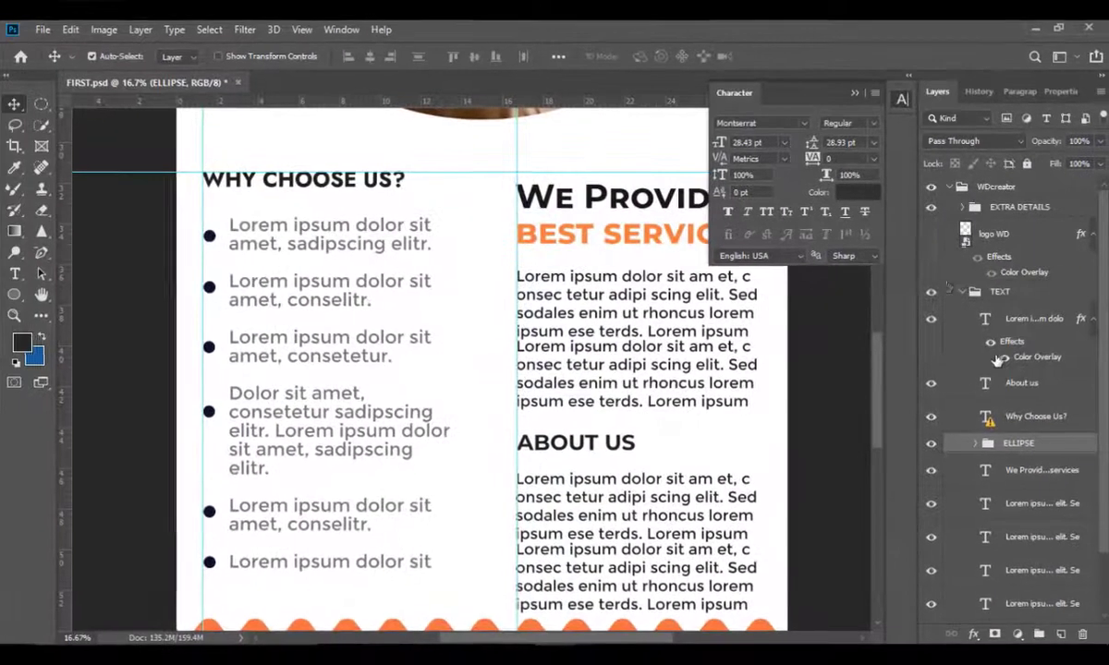
{"action": "left_click", "coordinate": [960, 292]}
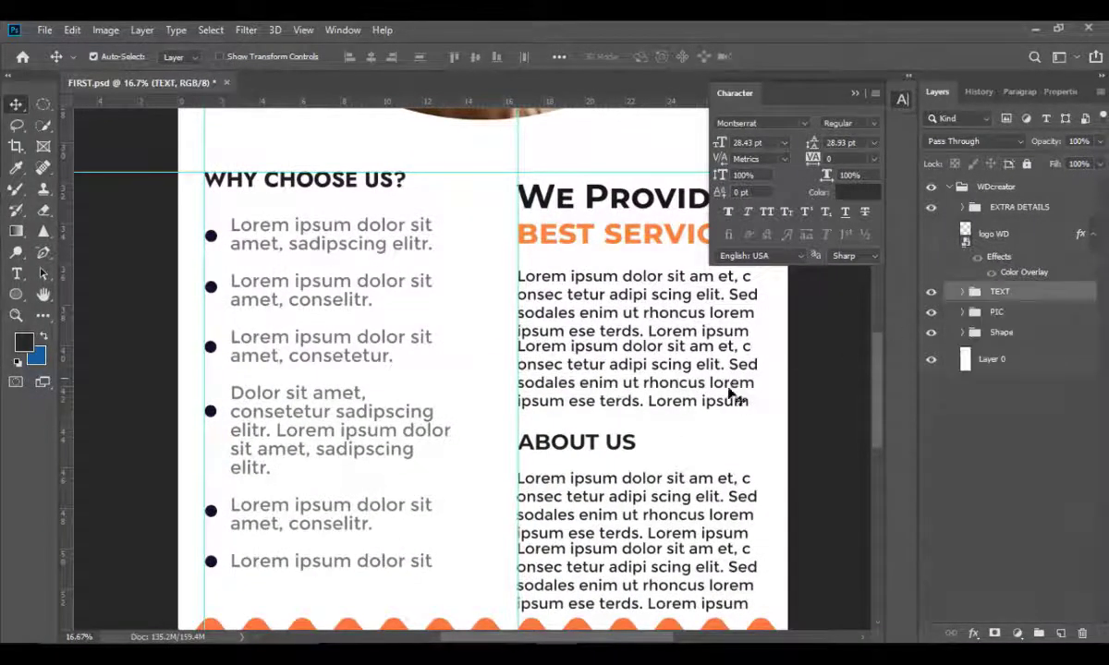
Step: Select the red wavy footer background to locate its layer, and collapse the Shape group
{"action": "scroll", "coordinate": [730, 399], "scroll_direction": "down", "scroll_amount": 8}
{"action": "scroll", "coordinate": [730, 397], "scroll_direction": "down", "scroll_amount": 3}
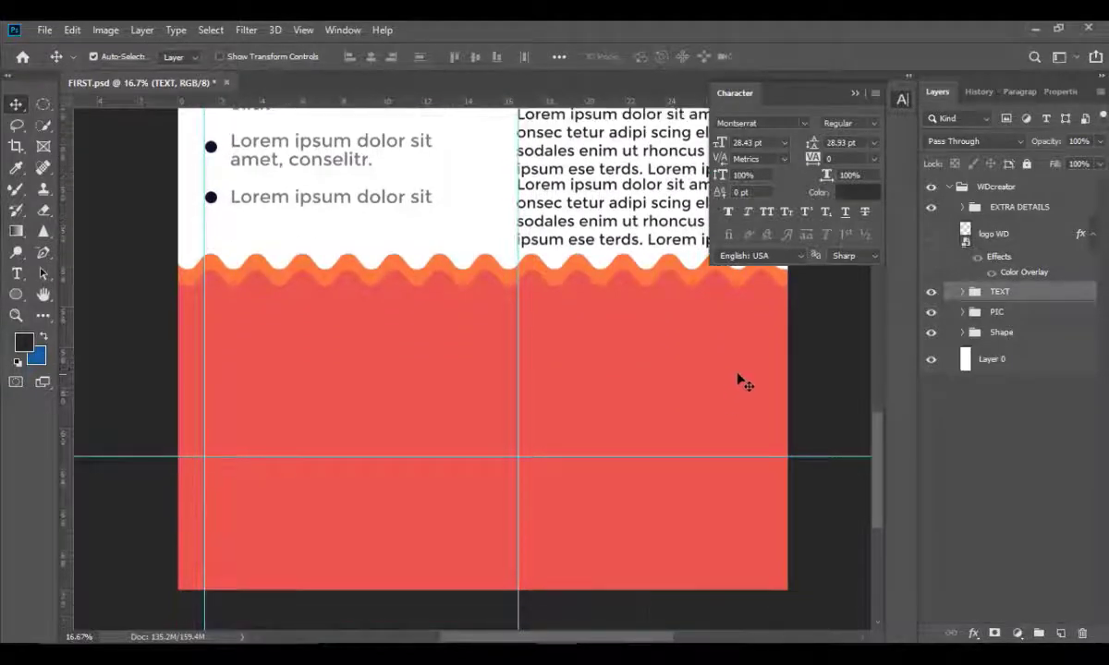
{"action": "left_click", "coordinate": [623, 383]}
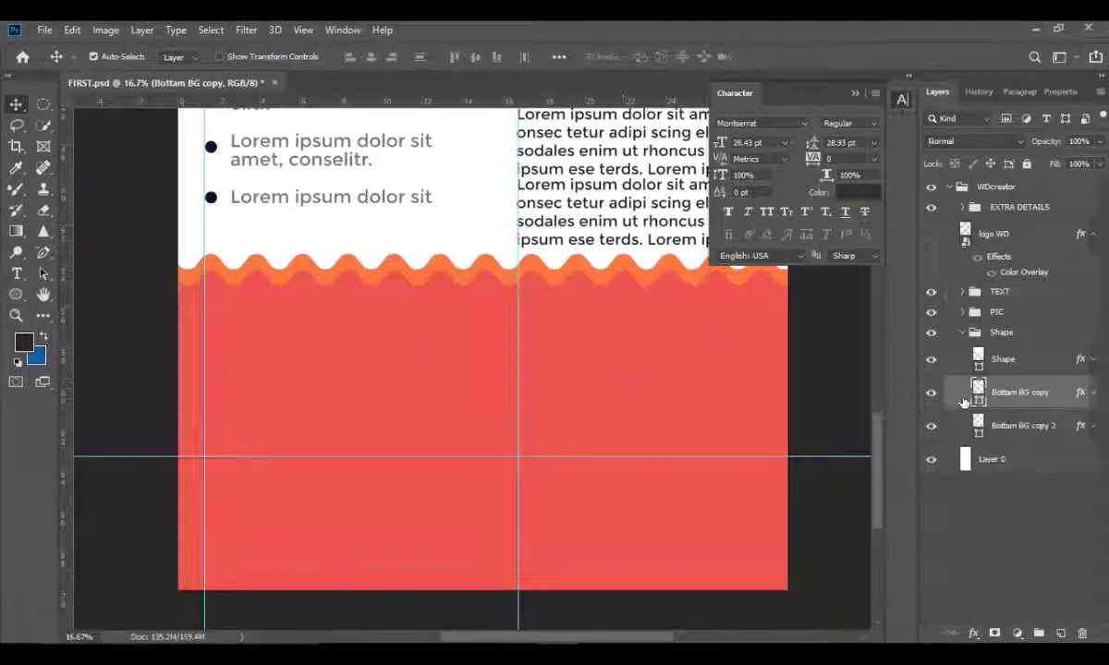
{"action": "left_click", "coordinate": [962, 334]}
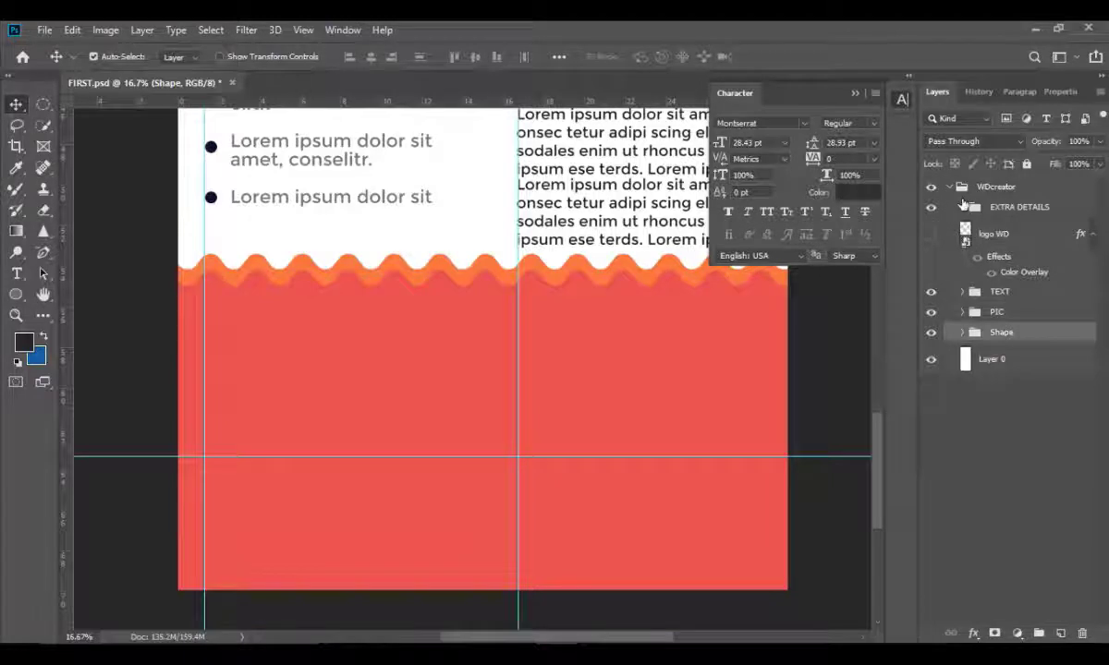
{"action": "left_click", "coordinate": [960, 209]}
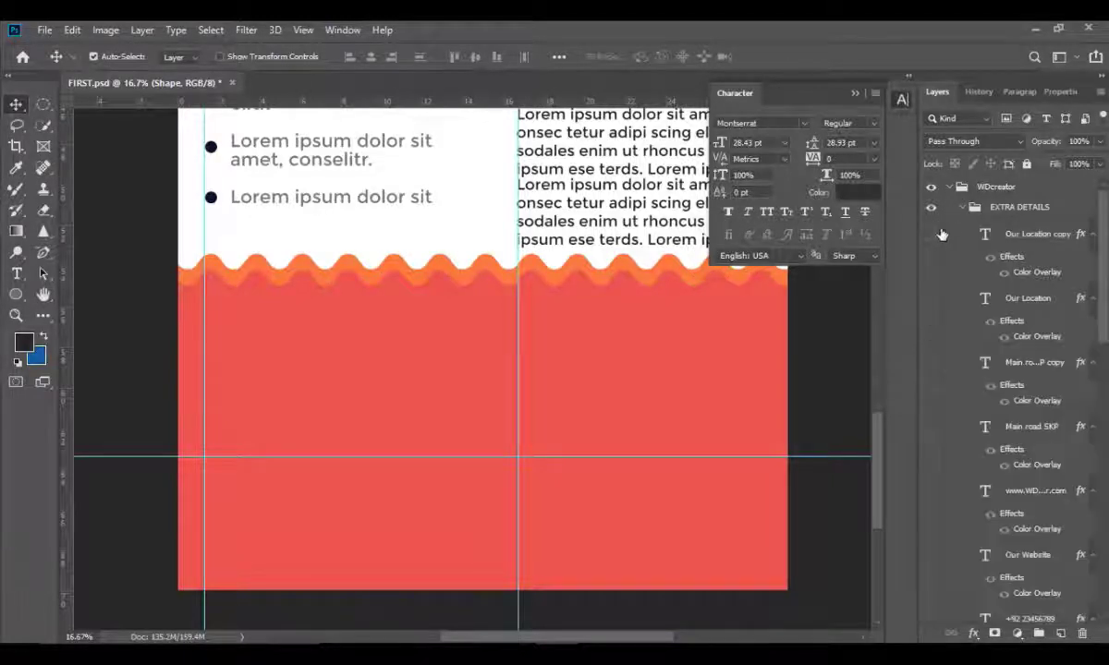
{"action": "left_click", "coordinate": [932, 234]}
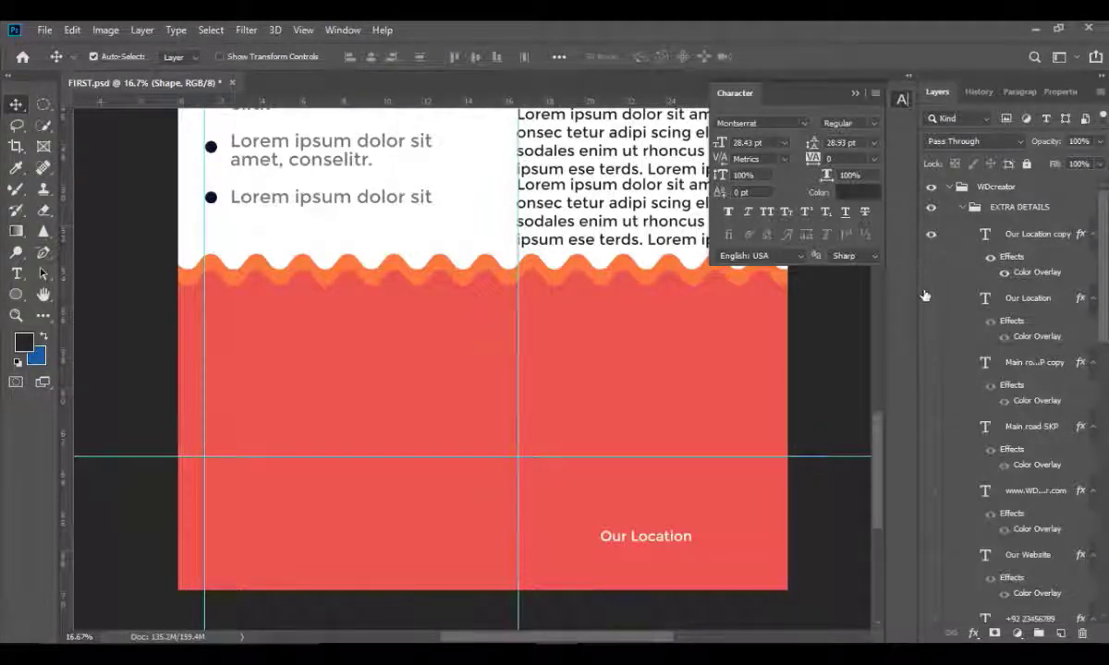
{"action": "left_click", "coordinate": [932, 362]}
{"action": "left_click", "coordinate": [931, 426]}
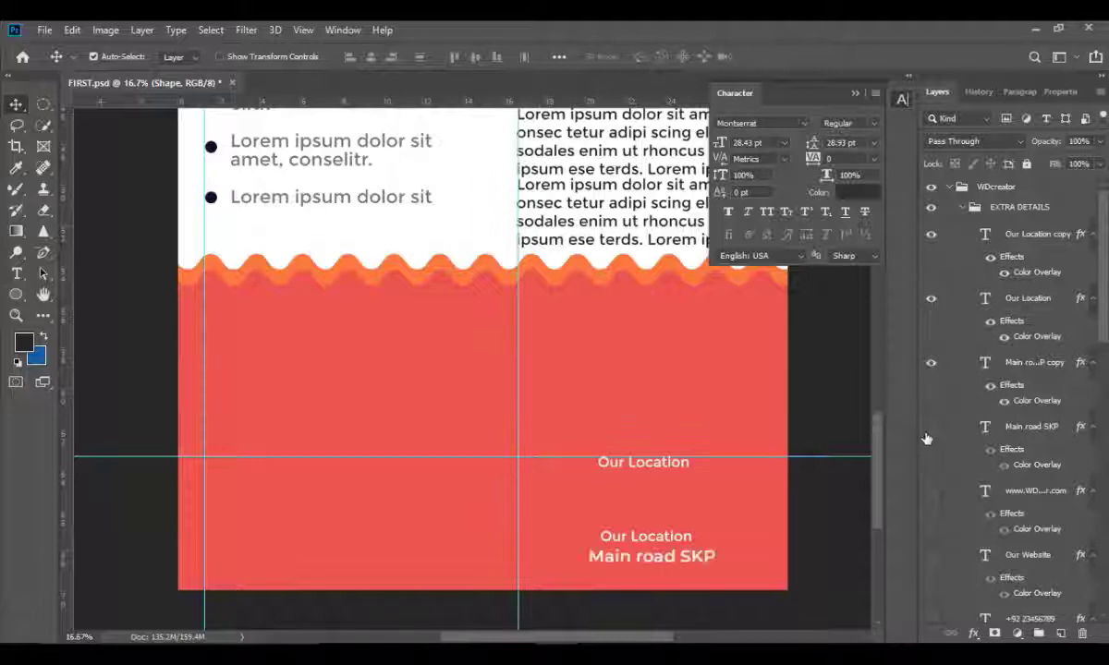
{"action": "left_click", "coordinate": [932, 491]}
{"action": "left_click", "coordinate": [931, 555]}
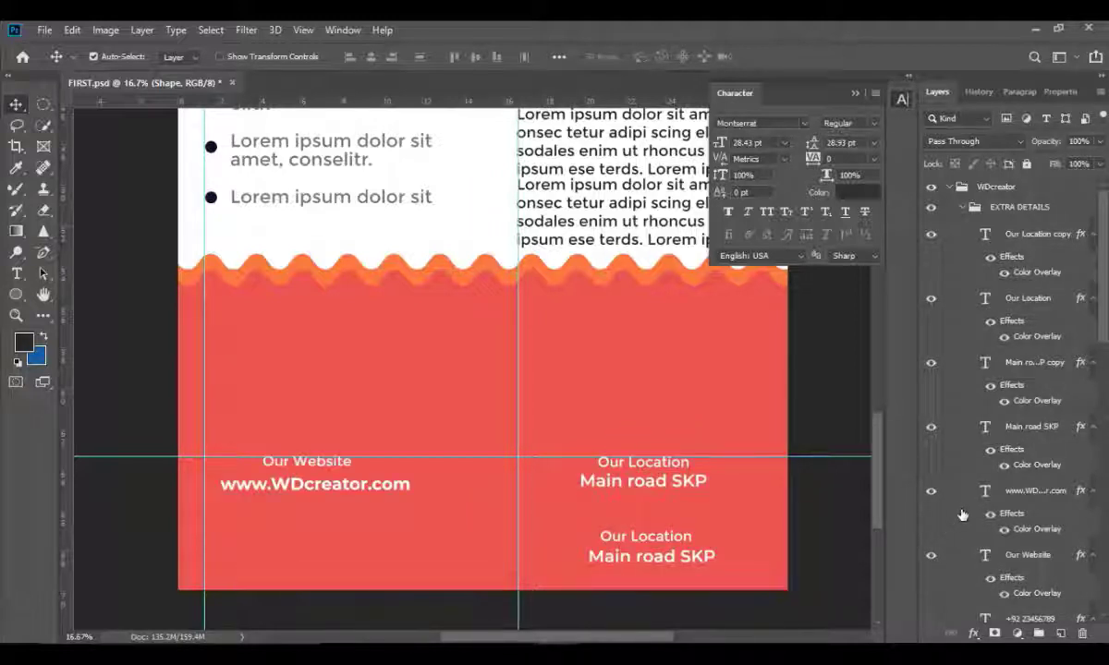
Step: Show the phone number, the Contact us for more details label, the EXTRA DETAILS heading and the orange rectangles behind both Our Location entries
{"action": "scroll", "coordinate": [962, 514], "scroll_direction": "down", "scroll_amount": 8}
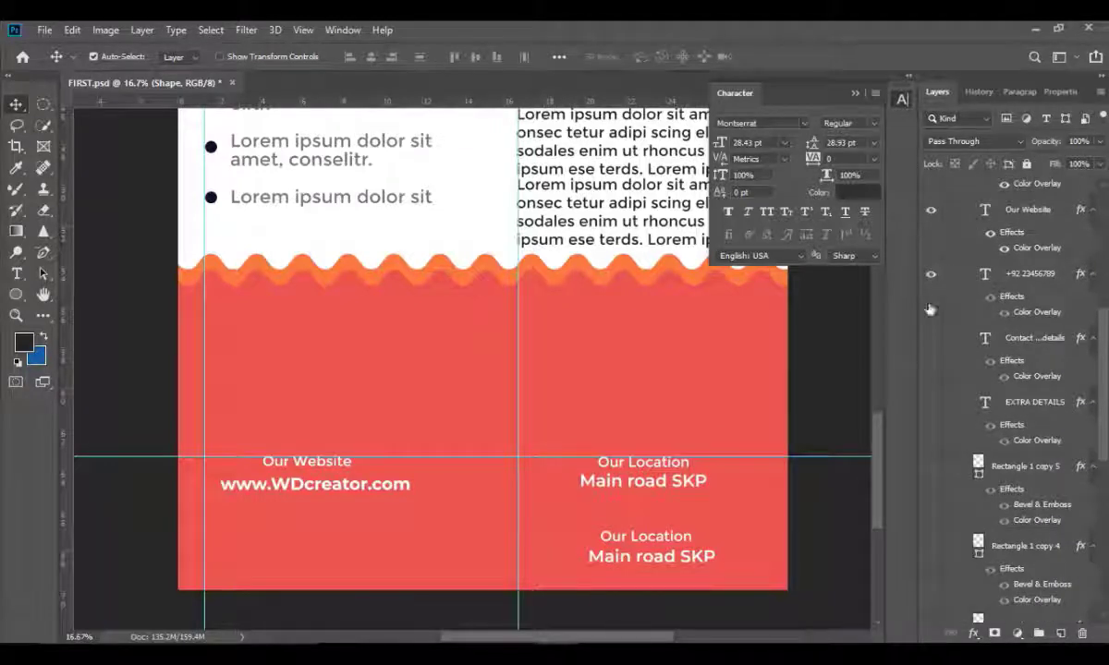
{"action": "left_click", "coordinate": [930, 338]}
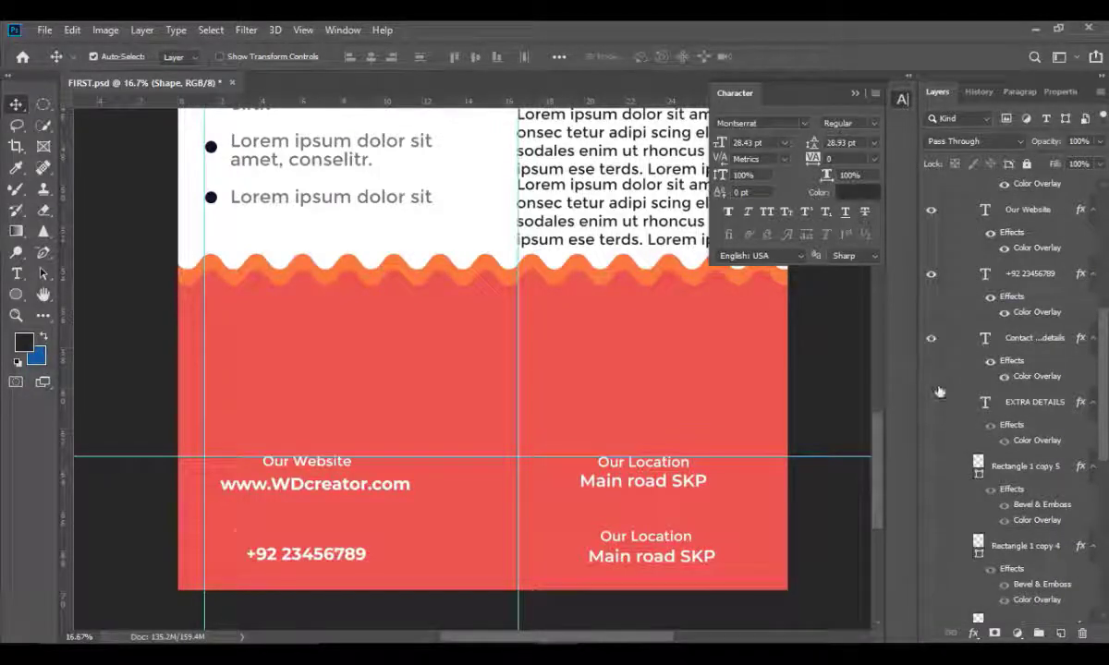
{"action": "left_click", "coordinate": [931, 465]}
{"action": "left_click", "coordinate": [995, 488]}
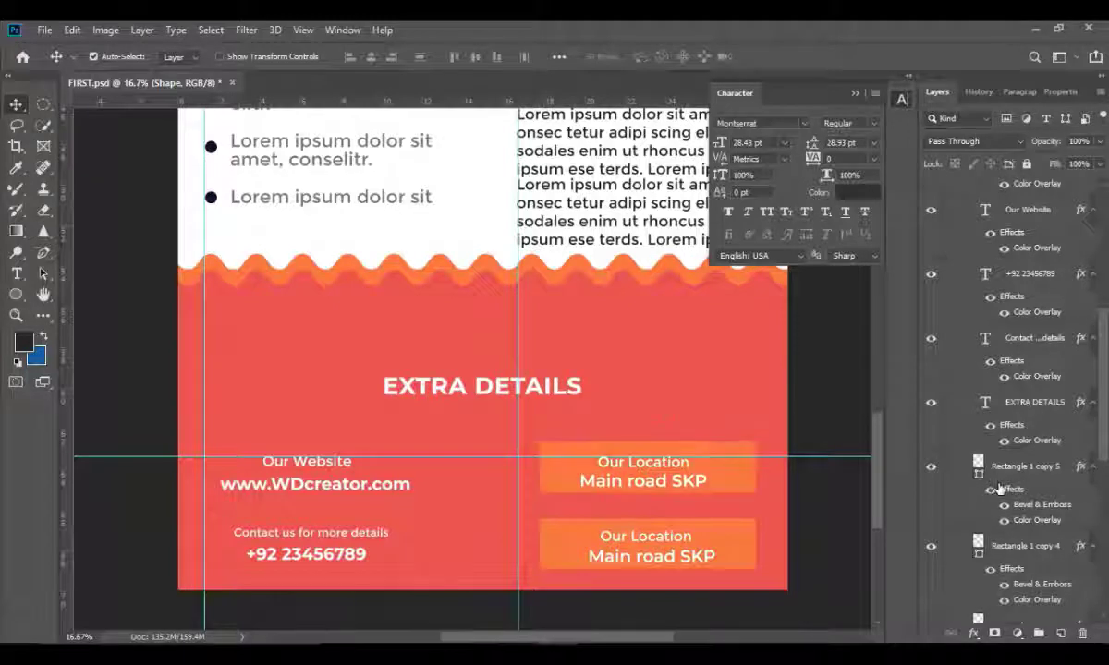
Step: Show the orange rectangles behind the website and phone details, both rectangles behind the EXTRA DETAILS heading, and the logo WD layer
{"action": "scroll", "coordinate": [1003, 486], "scroll_direction": "down", "scroll_amount": 3}
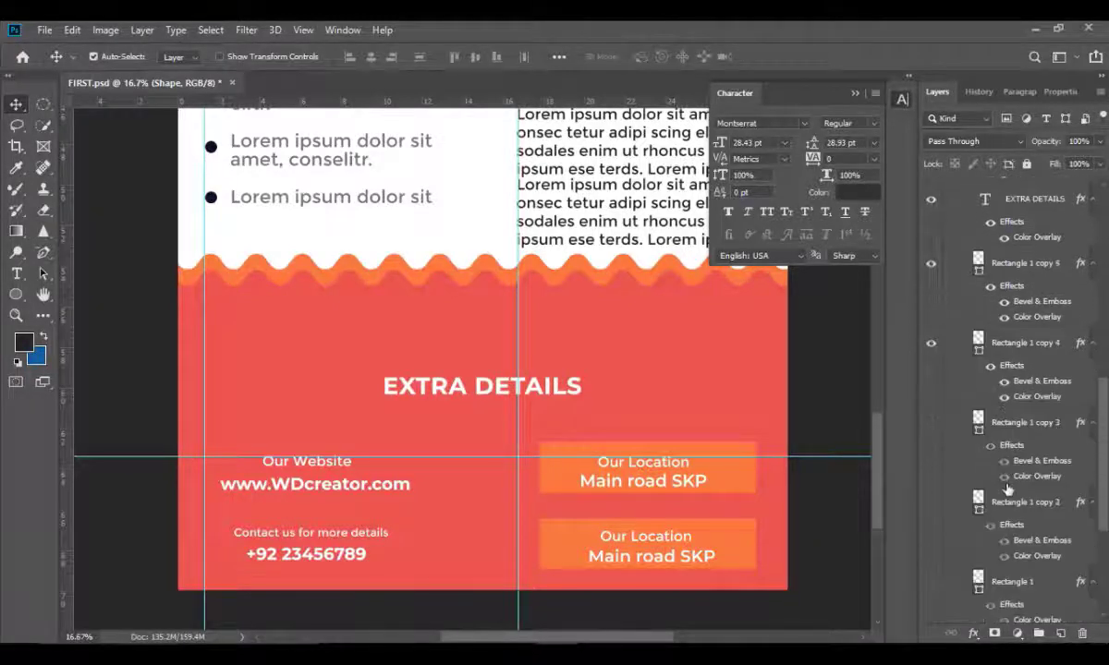
{"action": "left_click", "coordinate": [930, 422]}
{"action": "left_click", "coordinate": [931, 501]}
{"action": "scroll", "coordinate": [979, 490], "scroll_direction": "down", "scroll_amount": 2}
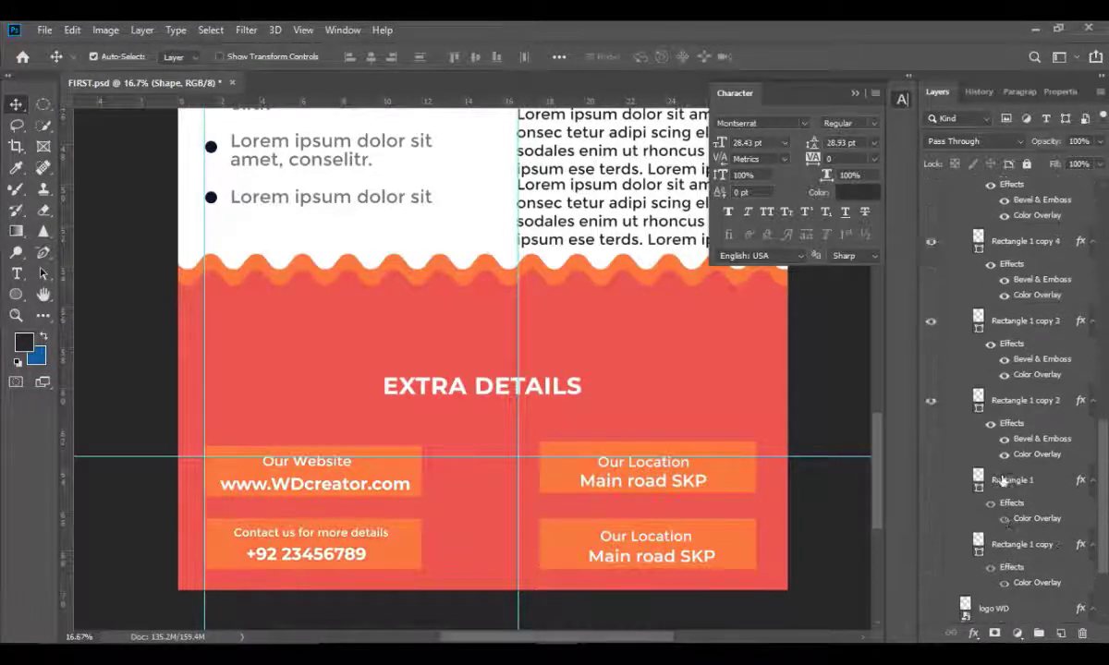
{"action": "scroll", "coordinate": [1004, 480], "scroll_direction": "down", "scroll_amount": 1}
{"action": "scroll", "coordinate": [1003, 473], "scroll_direction": "down", "scroll_amount": 2}
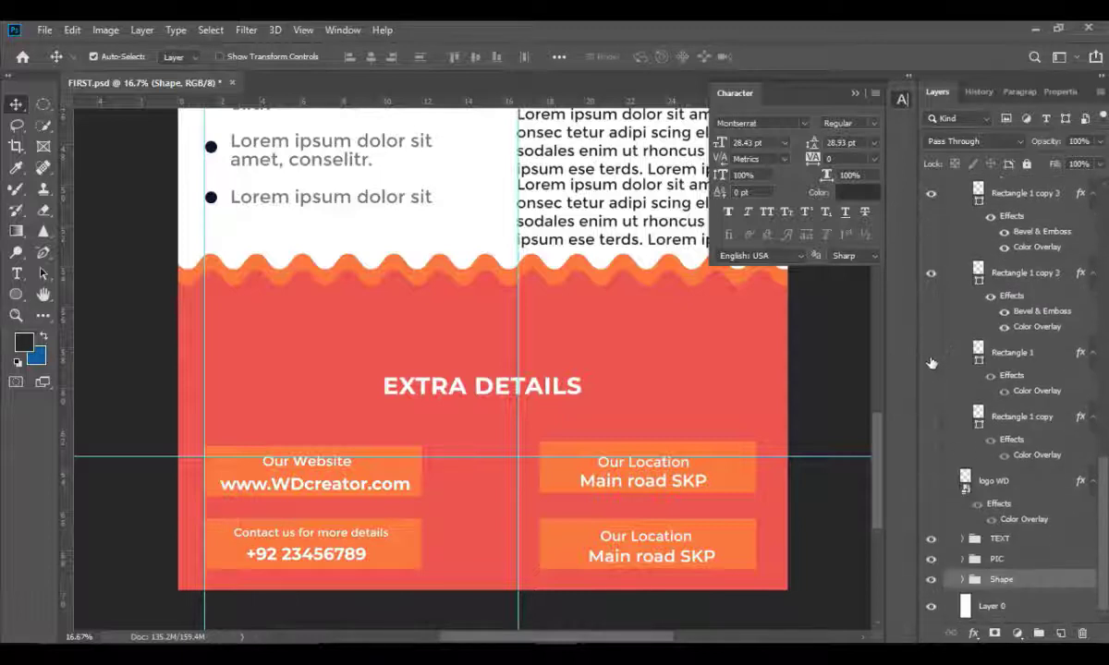
{"action": "left_click", "coordinate": [931, 353]}
{"action": "left_click", "coordinate": [930, 481]}
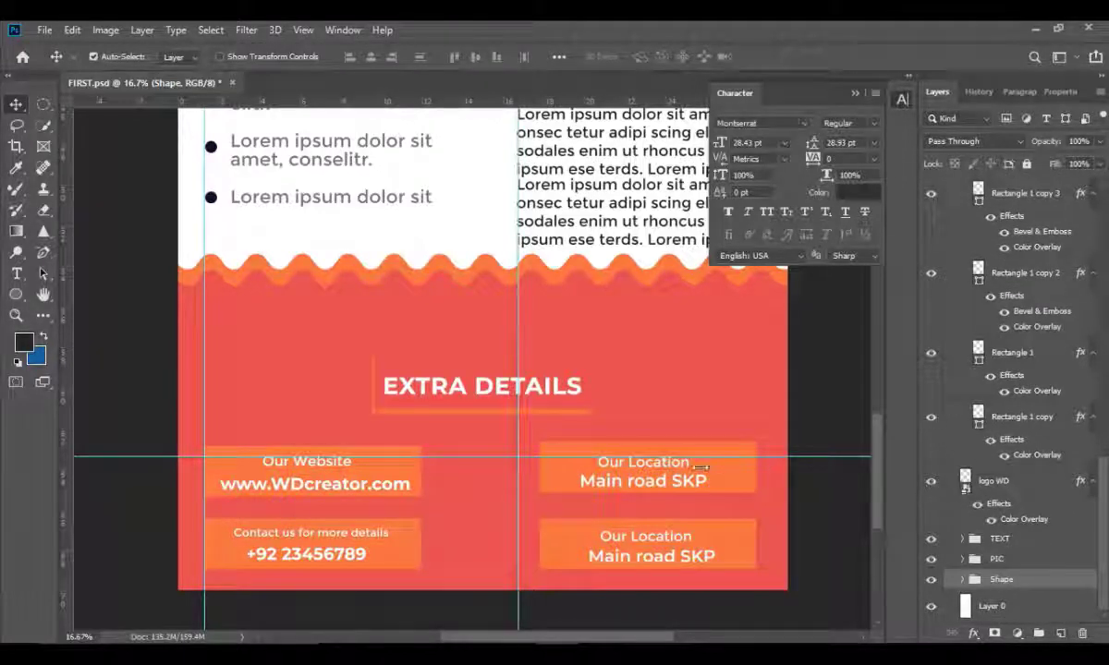
Step: Select the orange rectangle behind the upper Our Location entry and open its Bevel & Emboss settings
{"action": "left_click_drag", "start_coordinate": [730, 490], "coordinate": [416, 490]}
{"action": "left_click", "coordinate": [413, 476]}
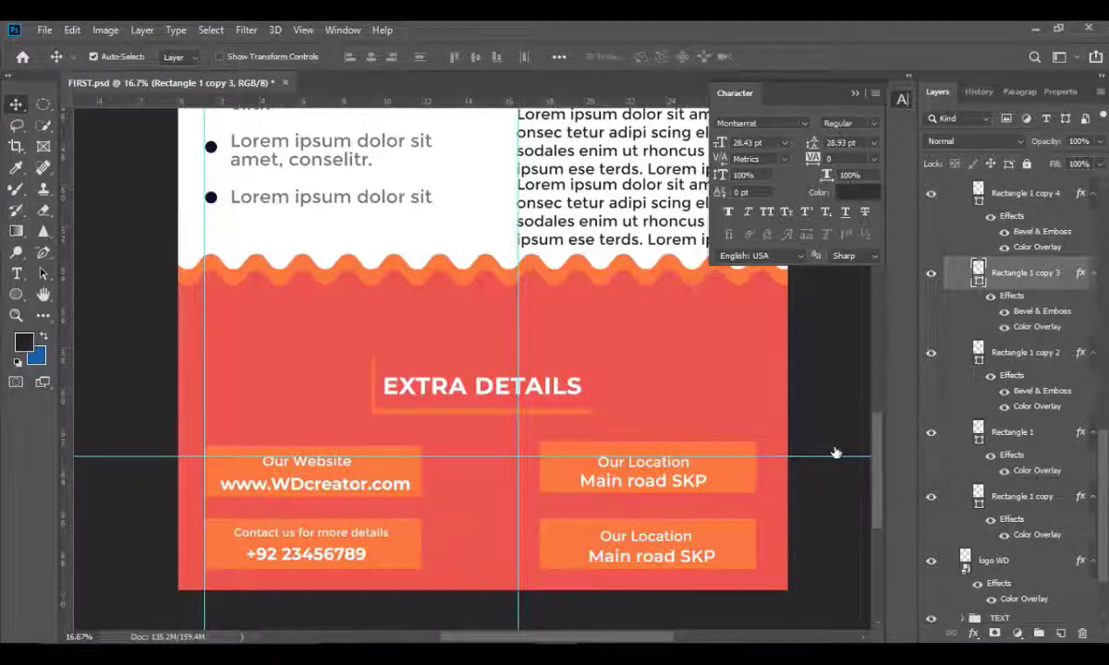
{"action": "left_click", "coordinate": [747, 488]}
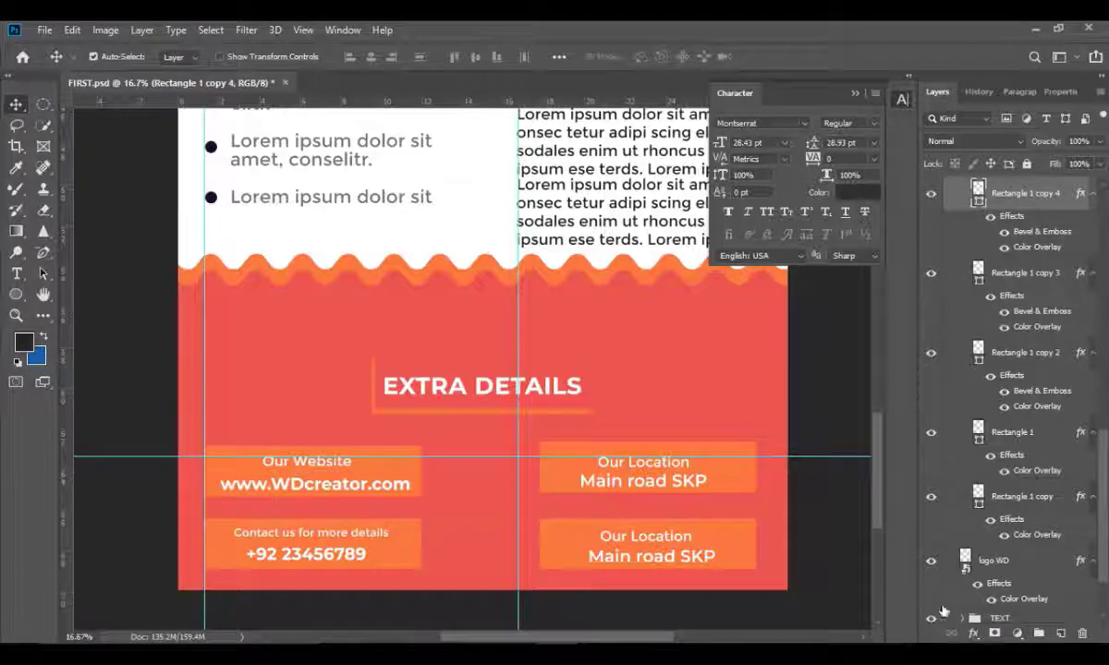
{"action": "left_click", "coordinate": [972, 634]}
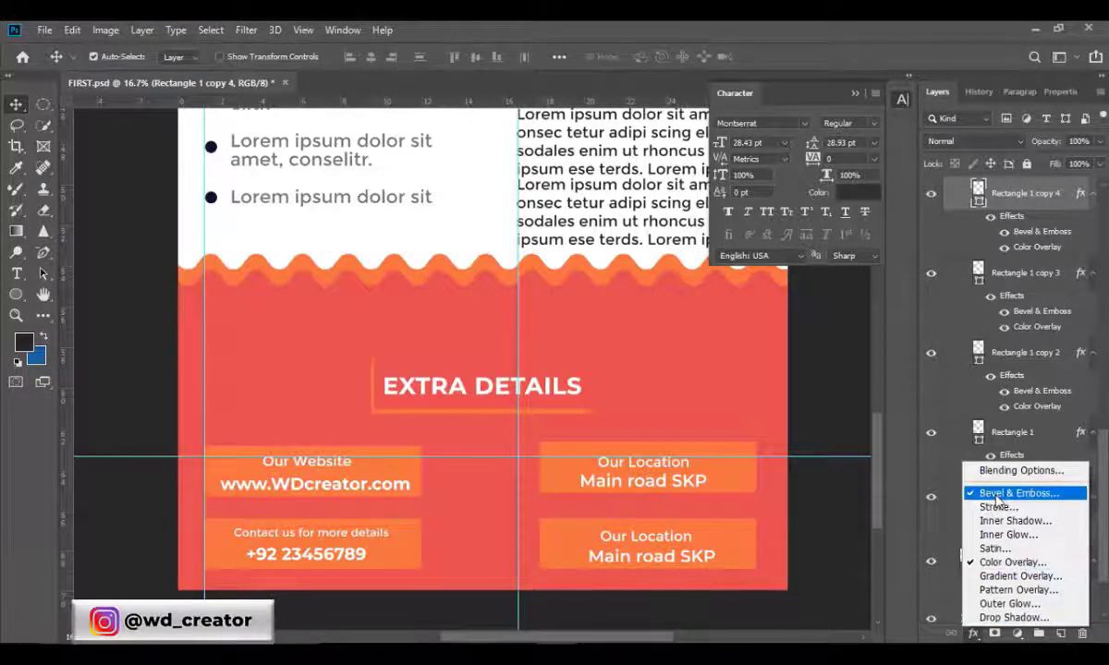
{"action": "left_click", "coordinate": [996, 496]}
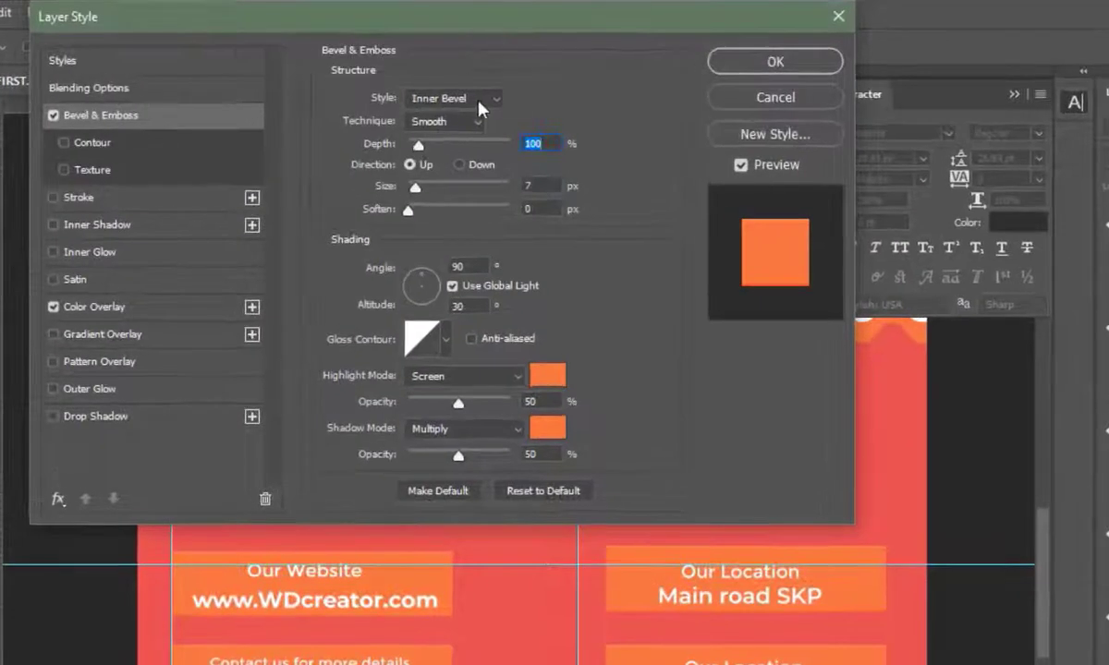
Step: Try the Outer Bevel, Emboss, Pillow Emboss and Stroke Emboss styles on the rectangle, and return to Inner Bevel
{"action": "left_click", "coordinate": [479, 101]}
{"action": "left_click", "coordinate": [479, 114]}
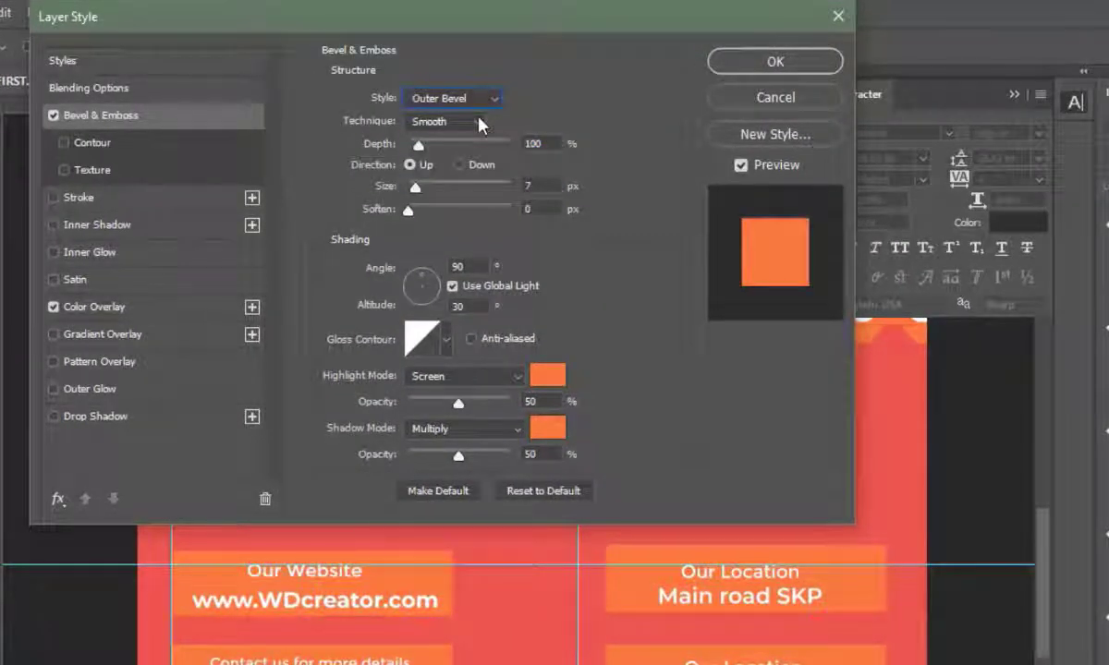
{"action": "left_click", "coordinate": [492, 99]}
{"action": "left_click", "coordinate": [469, 129]}
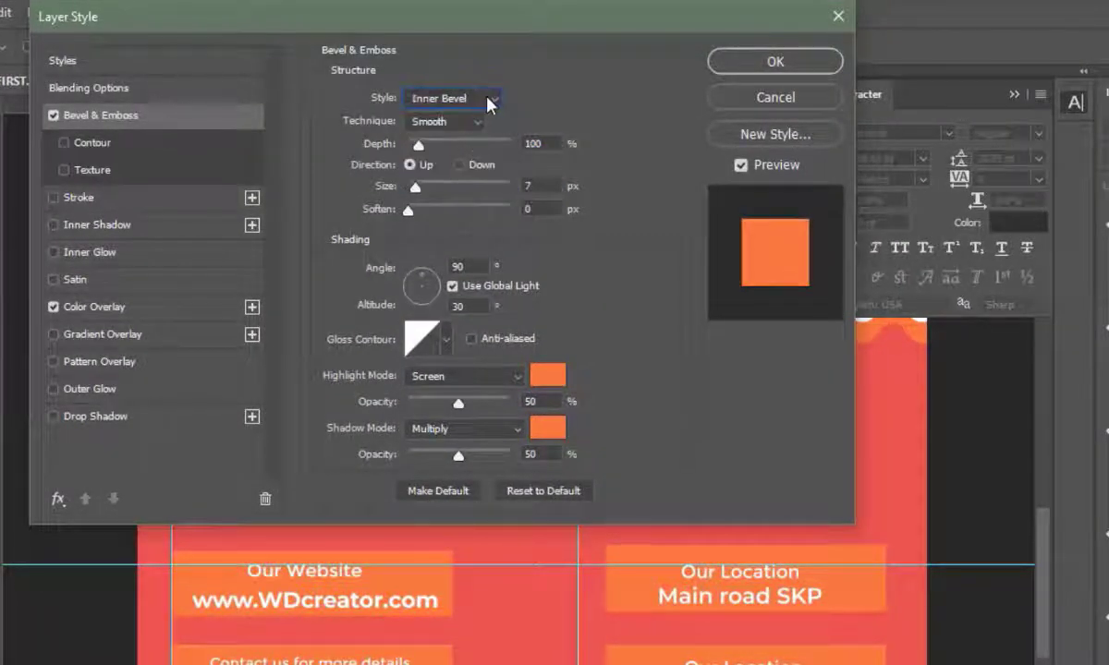
{"action": "left_click", "coordinate": [479, 99]}
{"action": "left_click", "coordinate": [479, 97]}
{"action": "left_click", "coordinate": [499, 98]}
{"action": "left_click", "coordinate": [428, 142]}
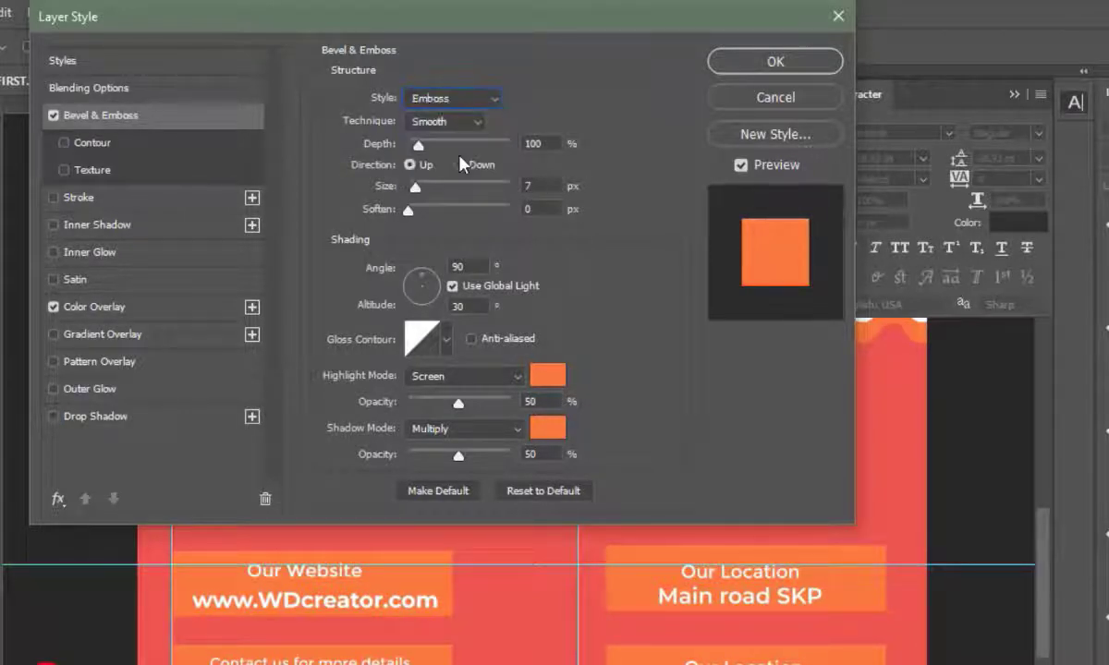
{"action": "left_click", "coordinate": [495, 100]}
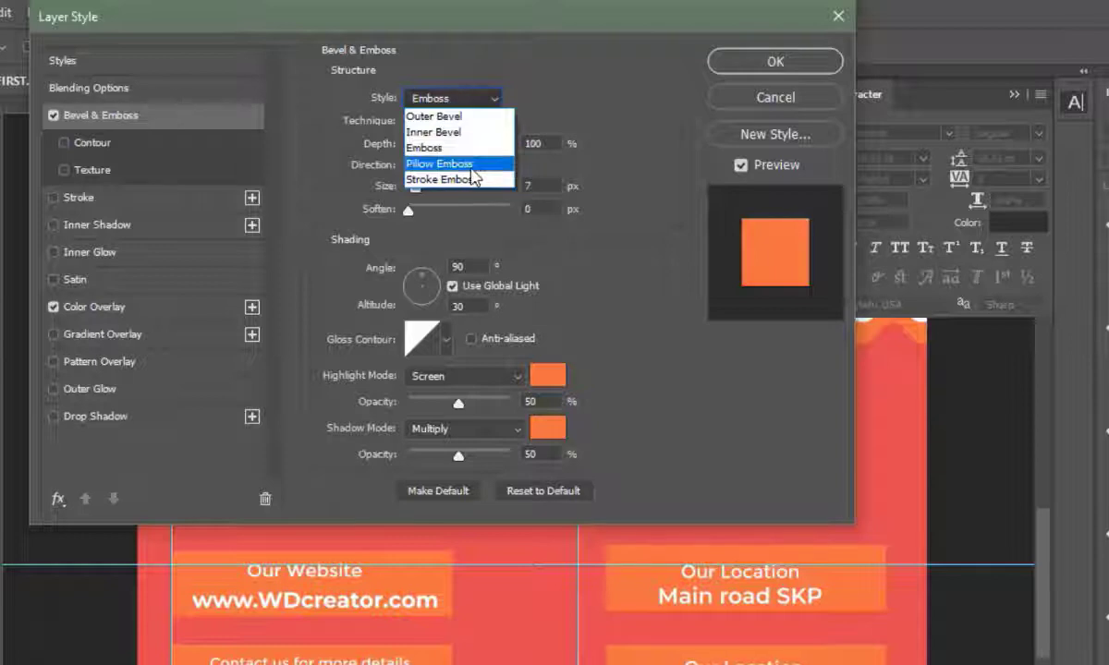
{"action": "left_click", "coordinate": [475, 166]}
{"action": "left_click", "coordinate": [480, 98]}
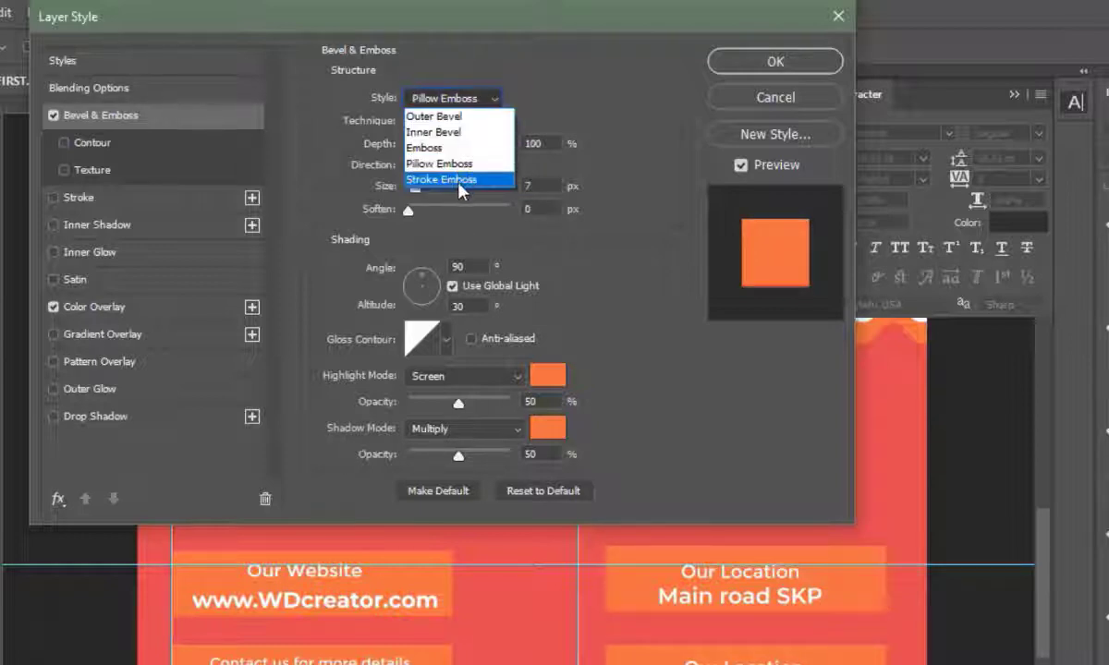
{"action": "left_click", "coordinate": [432, 174]}
{"action": "left_click", "coordinate": [493, 97]}
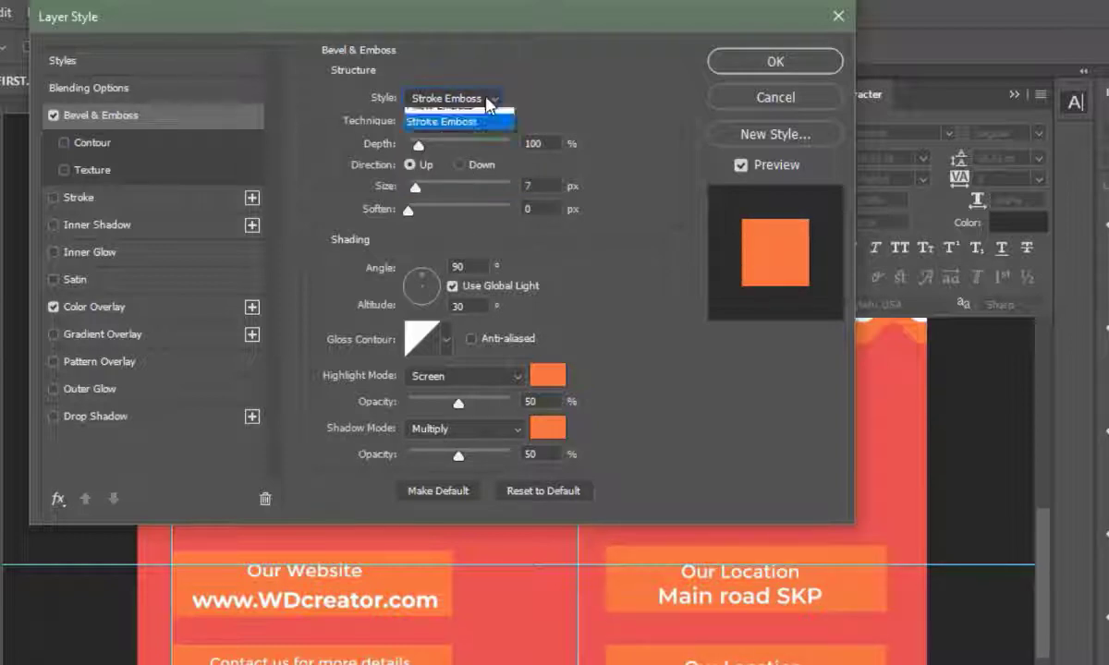
{"action": "left_click", "coordinate": [474, 133]}
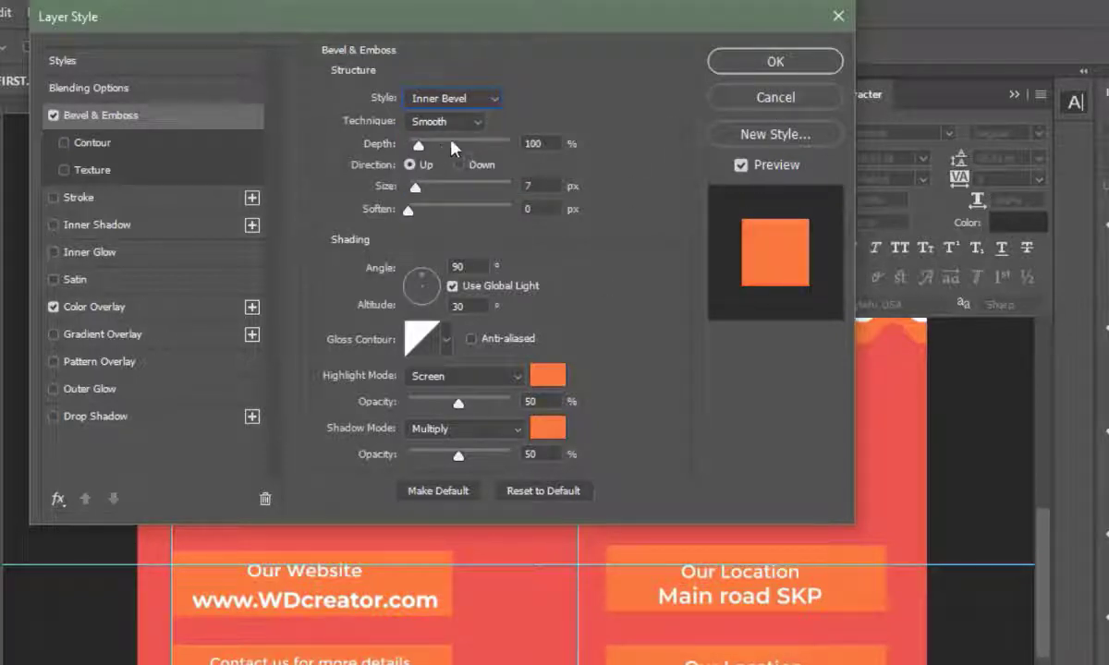
Step: Set the upper Our Location rectangle's bevel depth to 105% and size to 188 px, and apply the layer style
{"action": "left_click_drag", "start_coordinate": [481, 148], "coordinate": [421, 146]}
{"action": "left_click_drag", "start_coordinate": [459, 184], "coordinate": [487, 185]}
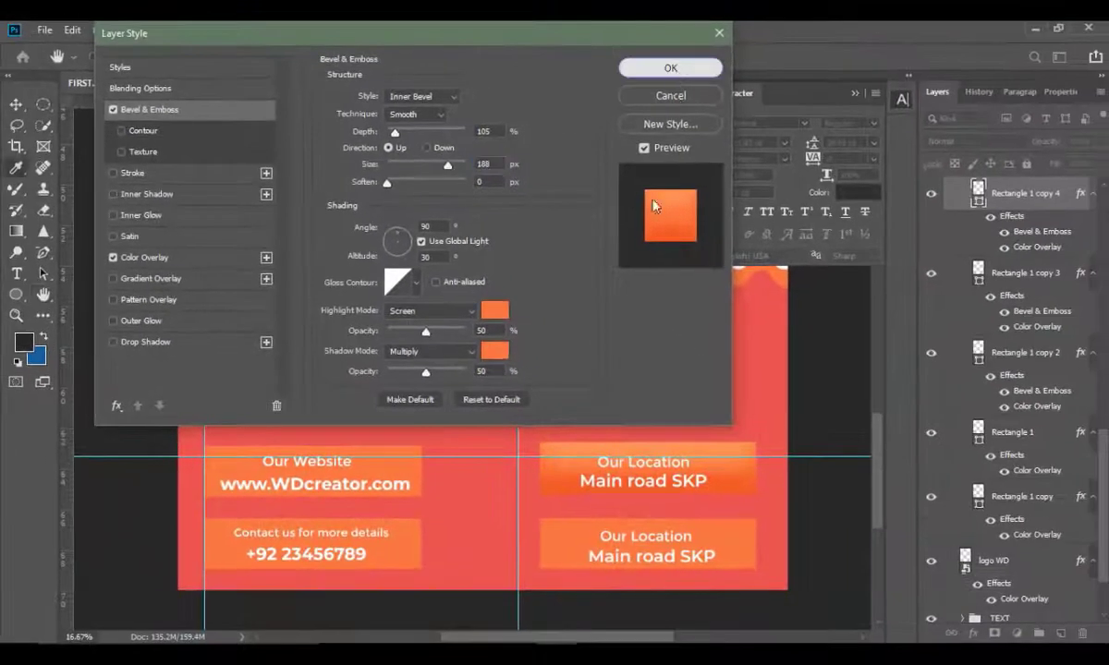
{"action": "left_click", "coordinate": [775, 62]}
Step: Set the Bevel & Emboss size of the rectangle behind the lower Our Location entry to 188 px
{"action": "key", "text": "ctrl+j"}
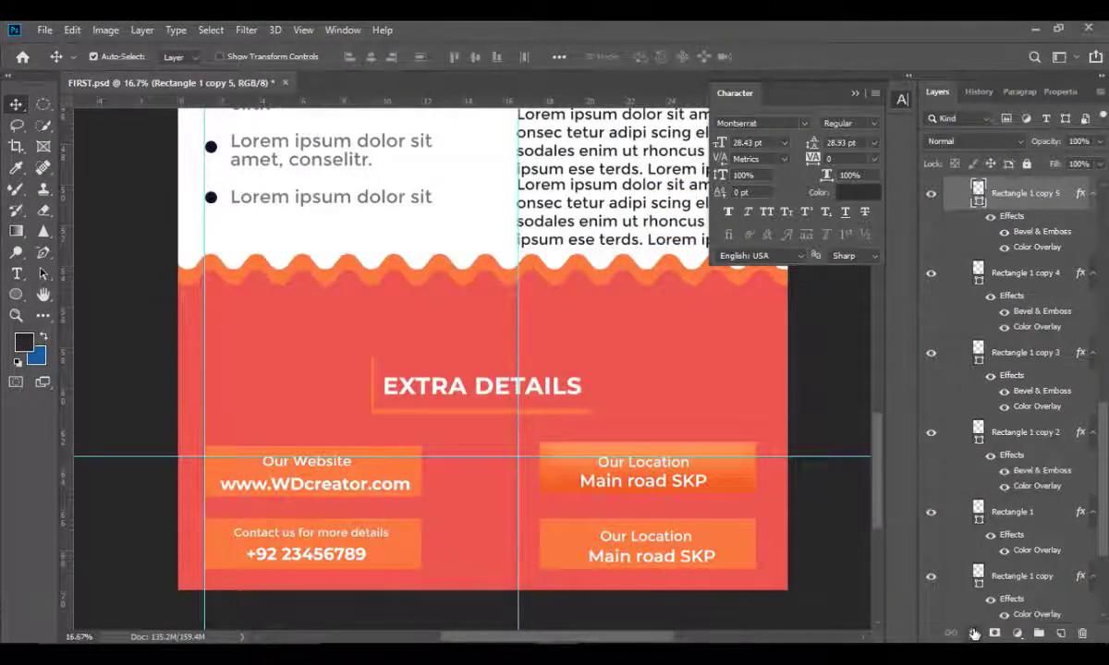
{"action": "left_click", "coordinate": [972, 634]}
{"action": "left_click", "coordinate": [861, 478]}
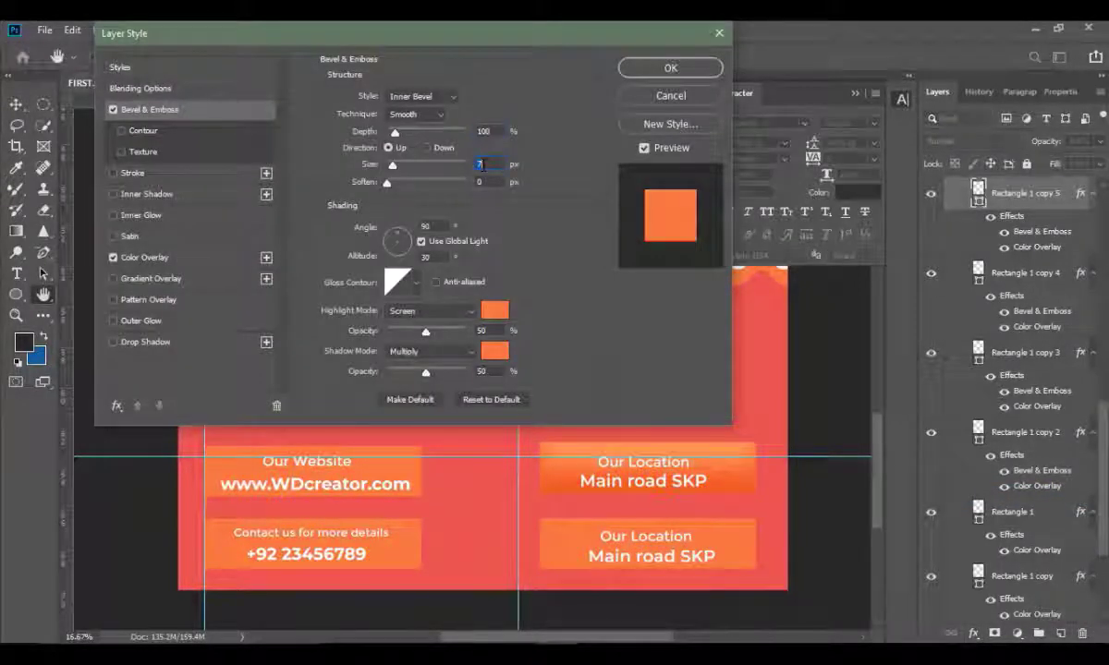
{"action": "type", "text": "118"}
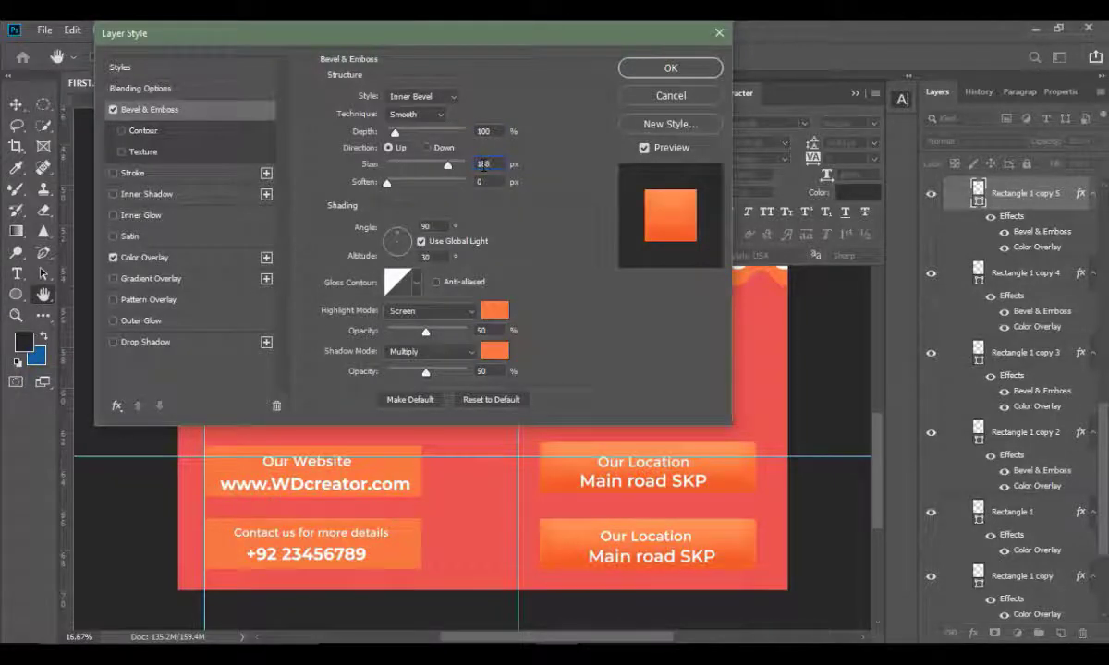
{"action": "key", "text": "Return"}
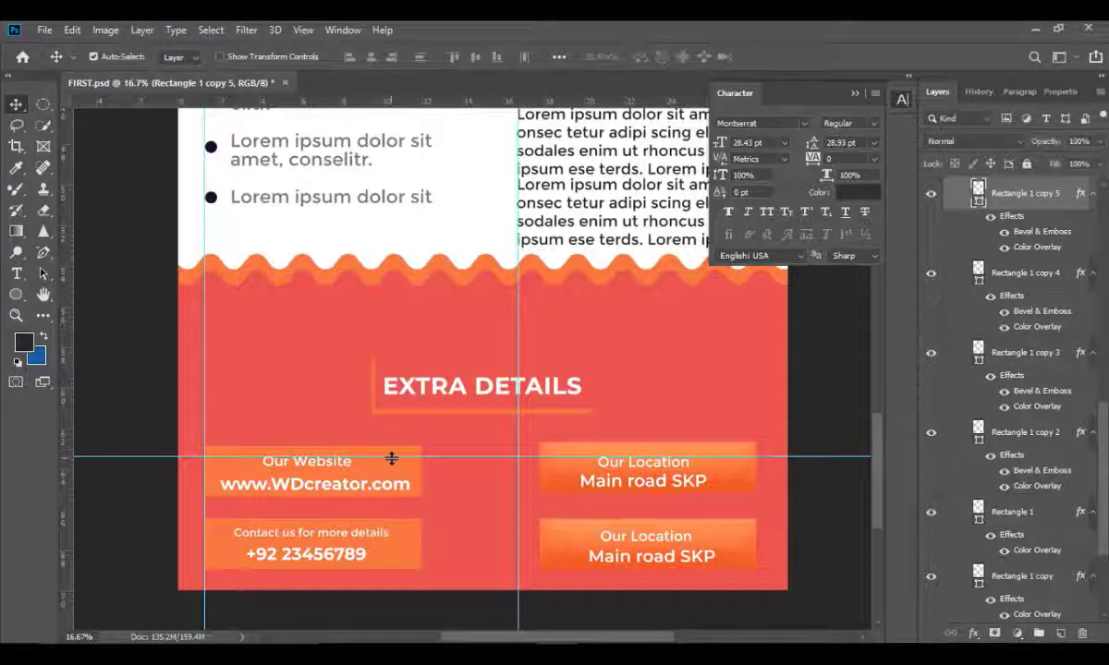
Step: Set the Bevel & Emboss size of the rectangle behind the Our Website entry to 188 px
{"action": "left_click", "coordinate": [979, 352]}
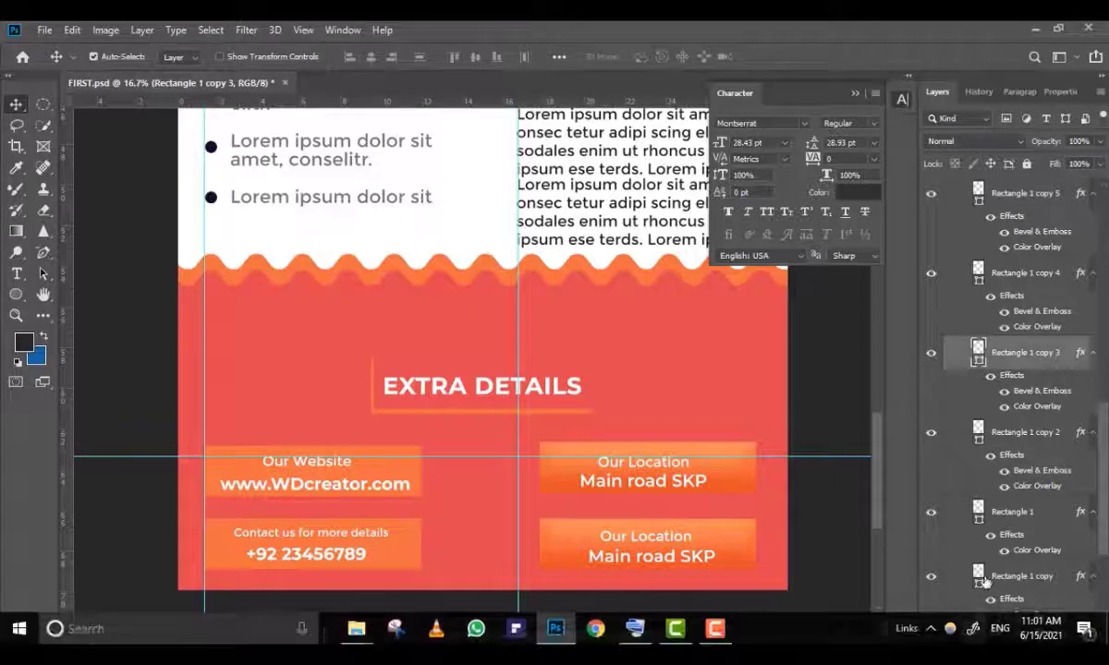
{"action": "left_click", "coordinate": [975, 634]}
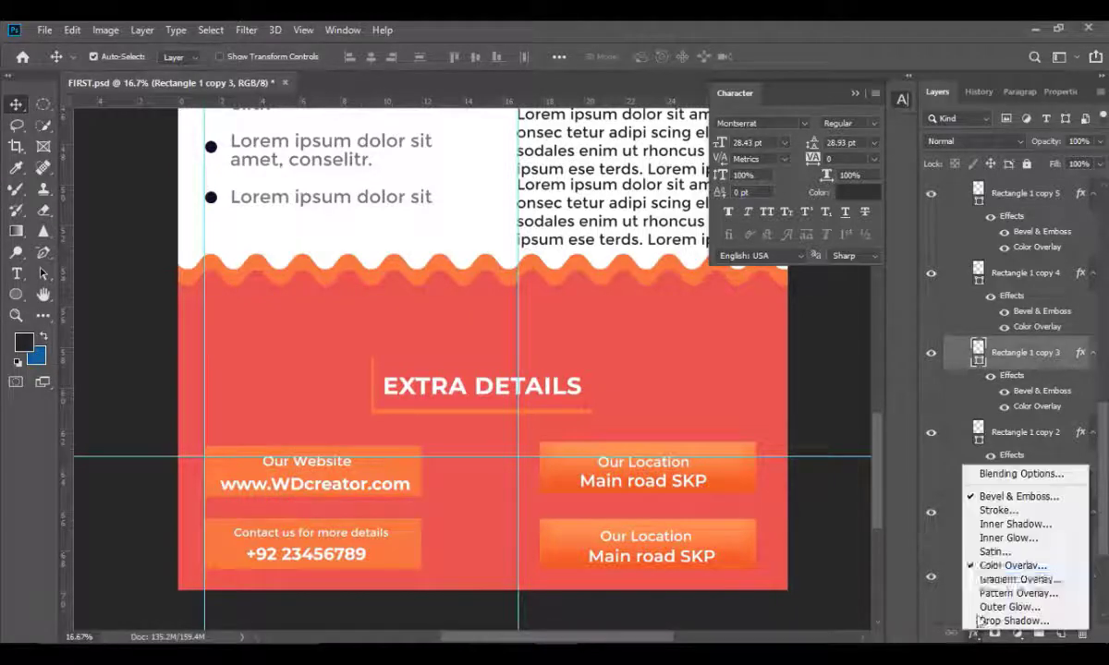
{"action": "left_click", "coordinate": [1018, 501]}
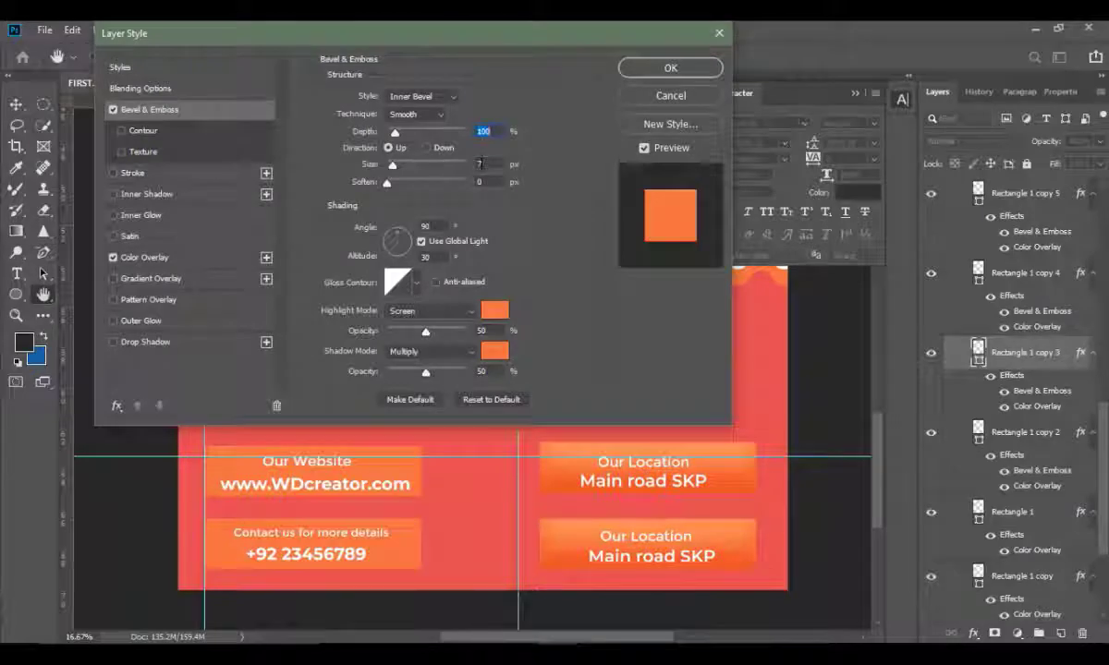
{"action": "double_click", "coordinate": [480, 163]}
{"action": "type", "text": "18"}
{"action": "type", "text": "80"}
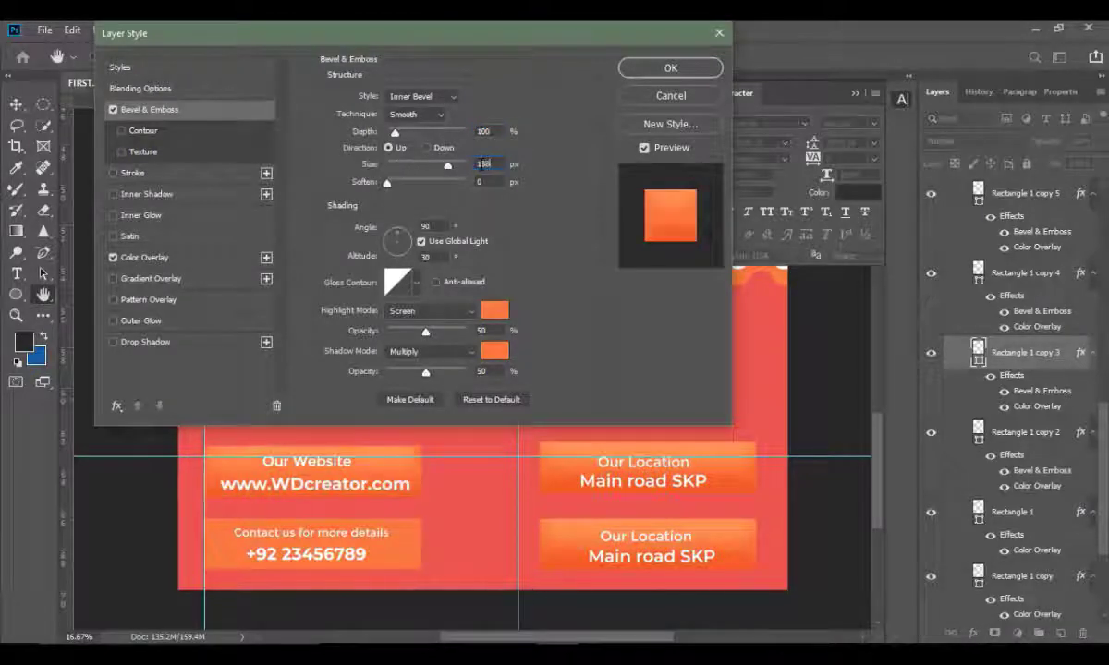
{"action": "left_click", "coordinate": [670, 68]}
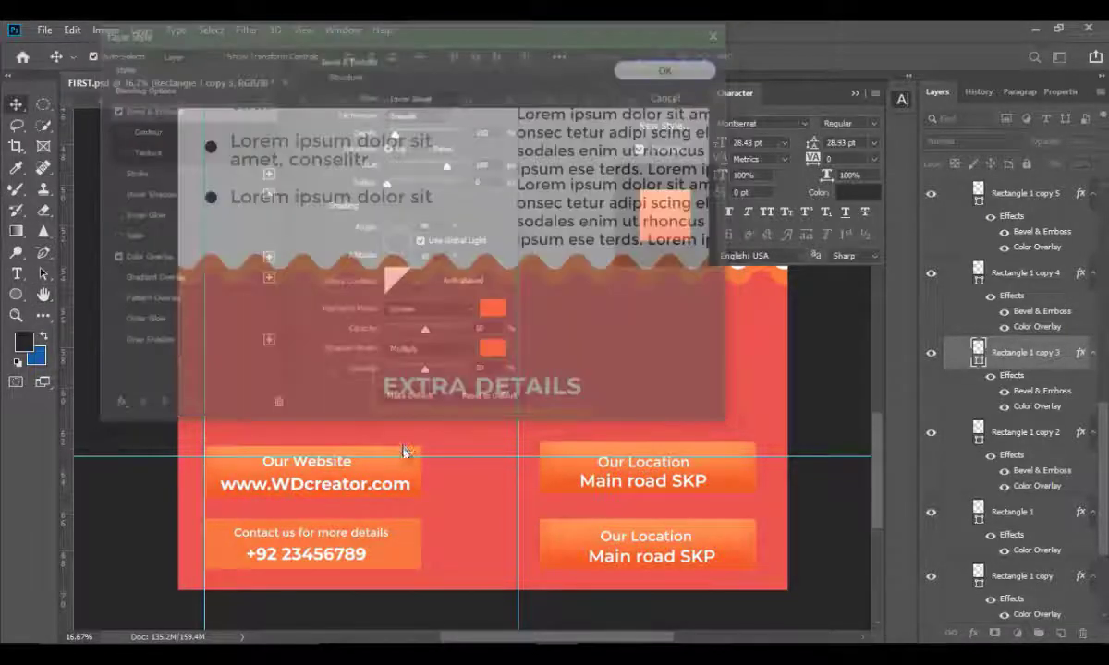
Step: Set the Bevel & Emboss size of the rectangle behind the Contact us for more details entry to 188 px
{"action": "left_click", "coordinate": [393, 571]}
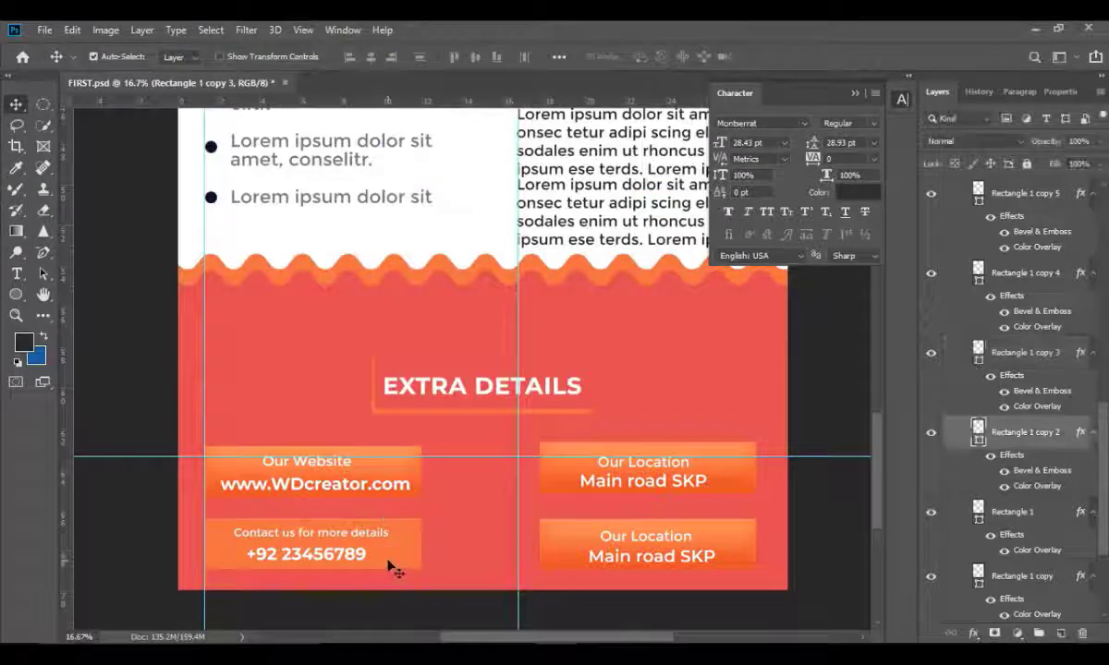
{"action": "left_click", "coordinate": [973, 633]}
{"action": "left_click", "coordinate": [1025, 501]}
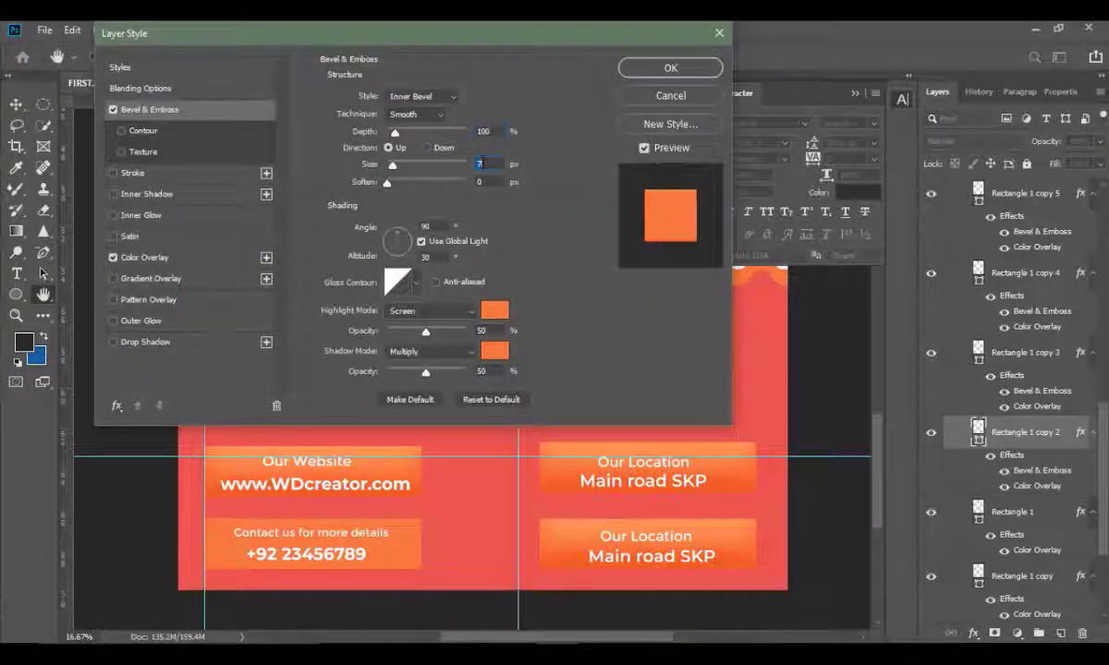
{"action": "left_click", "coordinate": [448, 164]}
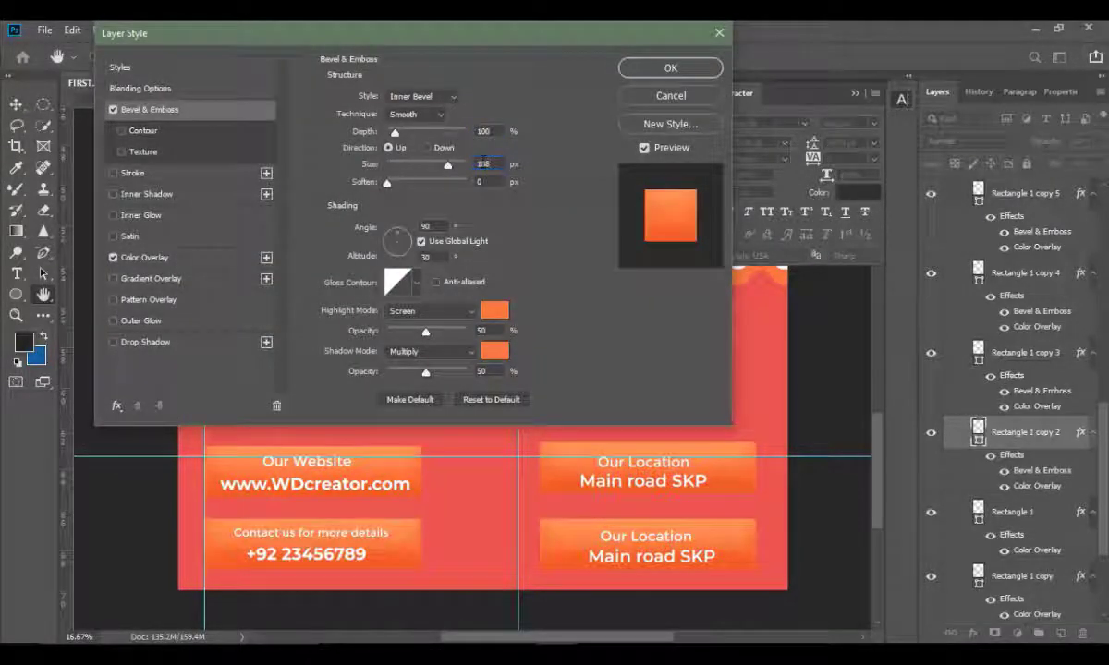
{"action": "key", "text": "Return"}
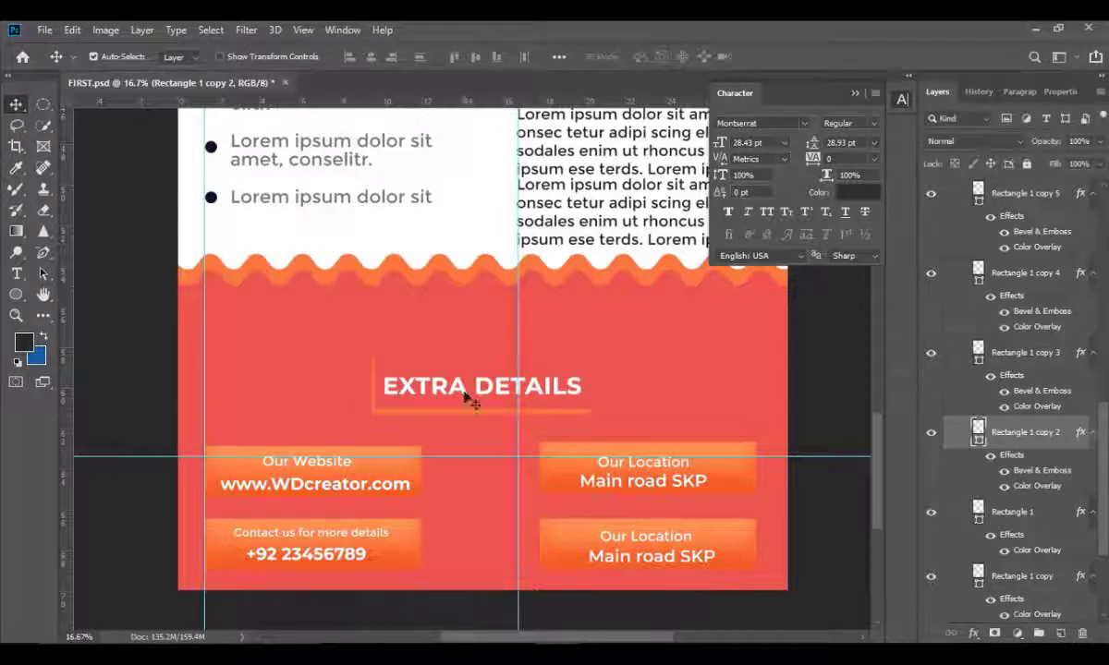
Step: Add an Inner Bevel with a size of 188 px to the Rectangle 1 layer behind the EXTRA DETAILS heading
{"action": "left_click", "coordinate": [469, 400]}
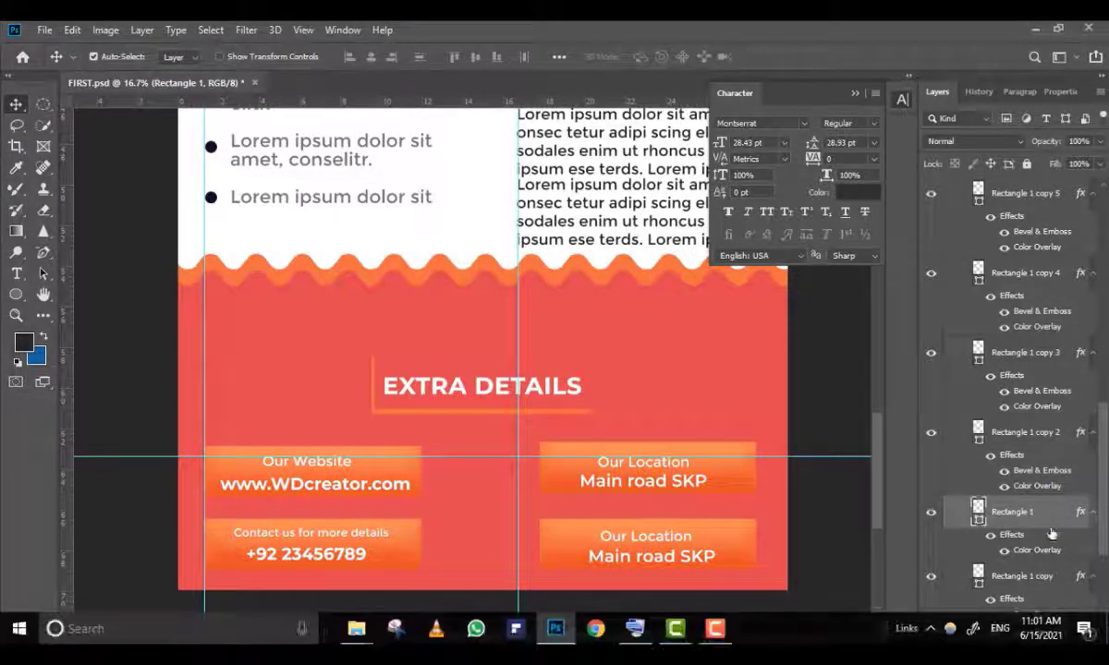
{"action": "left_click", "coordinate": [973, 633]}
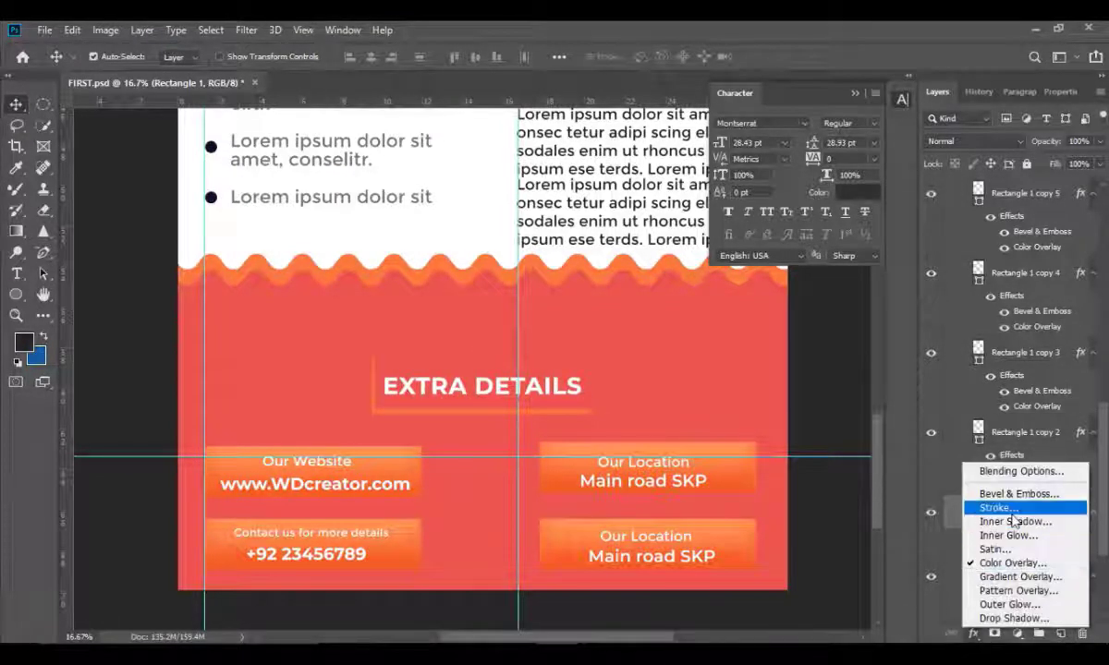
{"action": "key", "text": "Escape"}
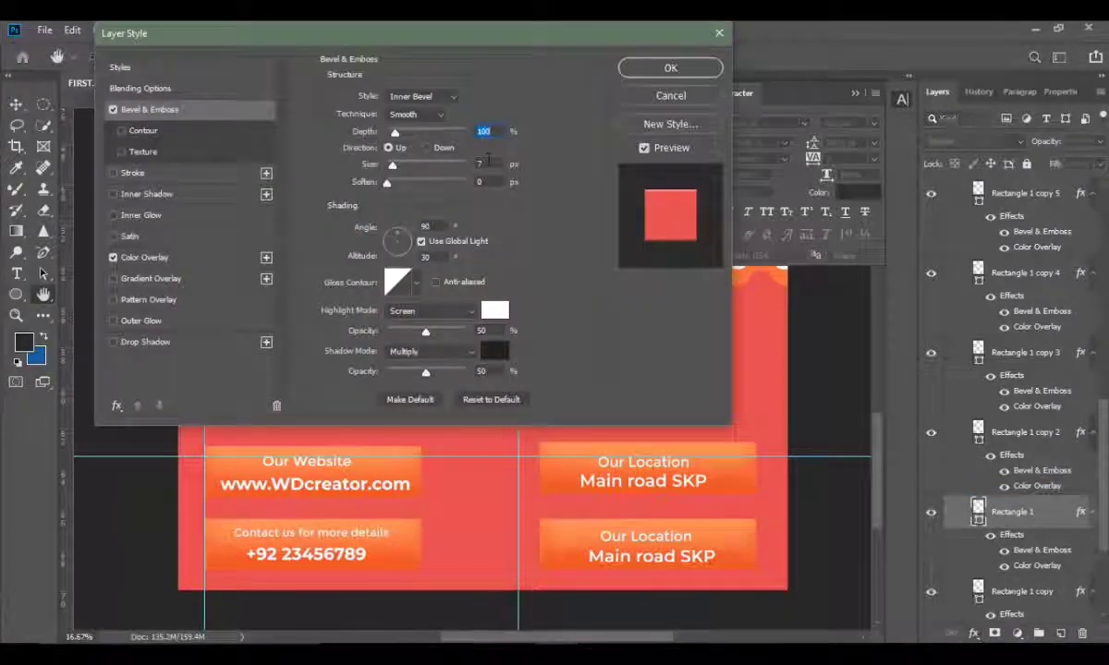
{"action": "key", "text": "Tab"}
{"action": "type", "text": "138"}
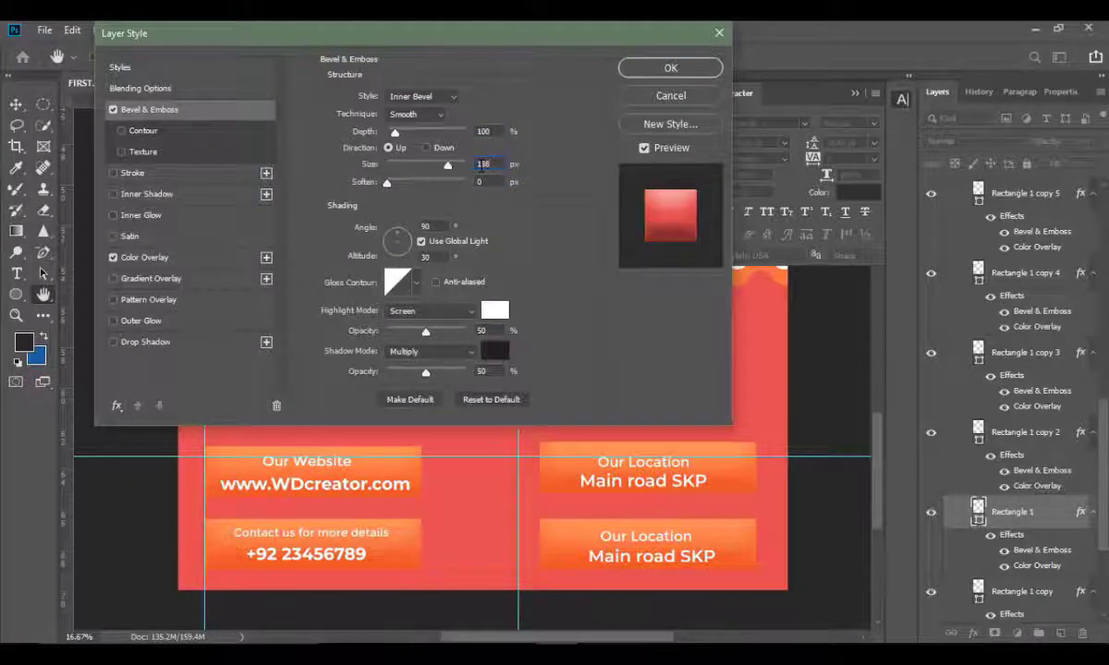
{"action": "key", "text": "Return"}
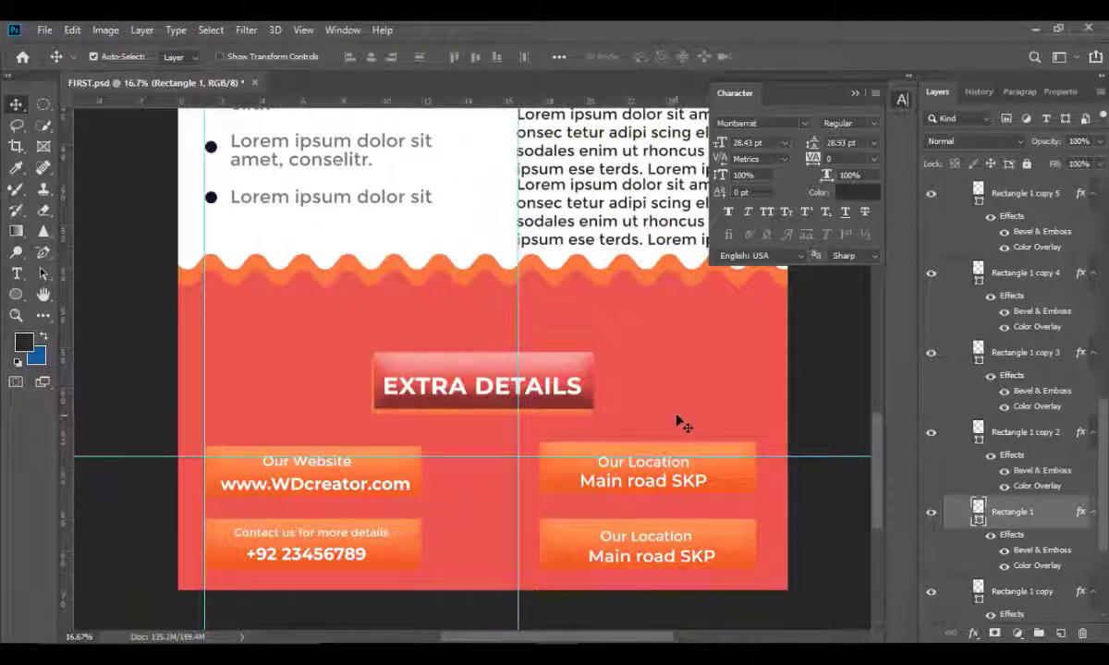
Step: View the whole flyer and select the logo in its header to locate its layer
{"action": "scroll", "coordinate": [681, 423], "scroll_direction": "up", "scroll_amount": 1}
{"action": "scroll", "coordinate": [680, 423], "scroll_direction": "down", "scroll_amount": 1}
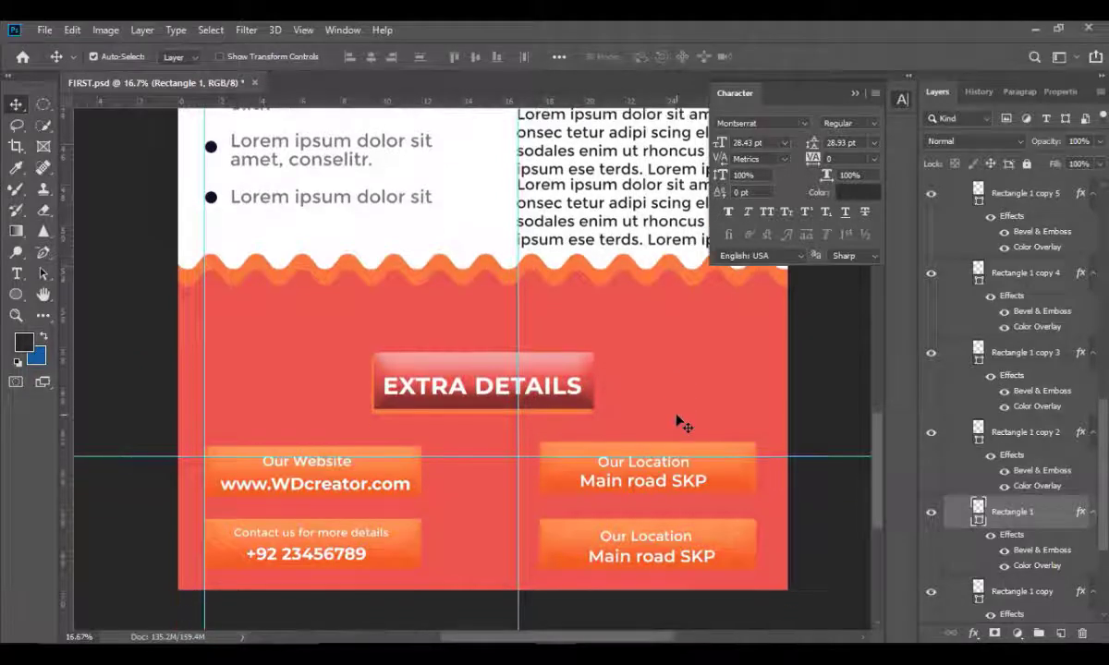
{"action": "key", "text": "ctrl+minus"}
{"action": "key", "text": "ctrl+minus"}
{"action": "key", "text": "ctrl+minus"}
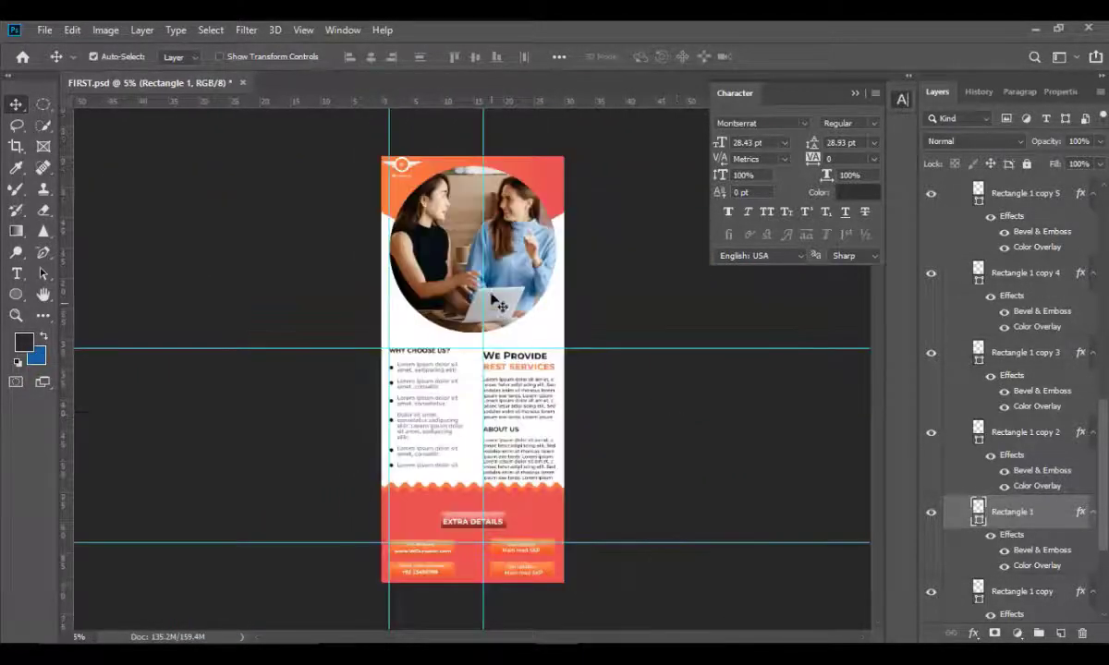
{"action": "left_click", "coordinate": [415, 170]}
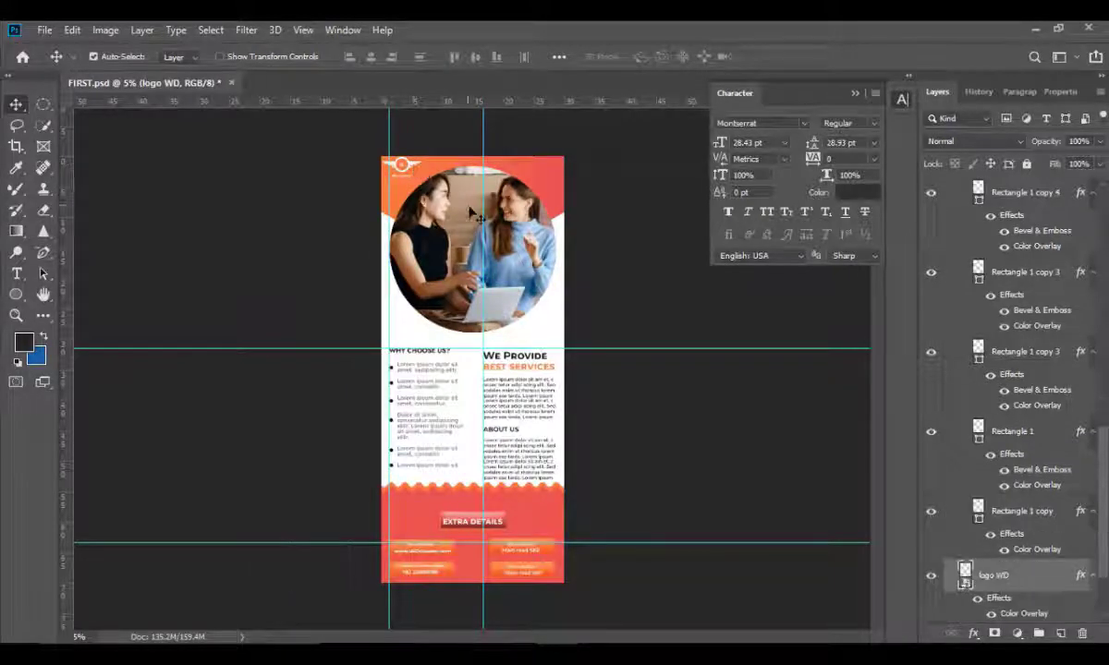